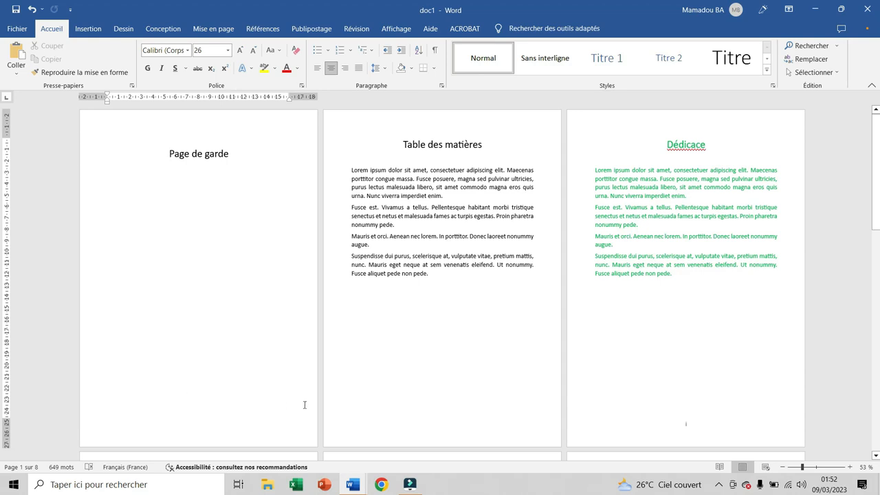
# Examine the footer page numbering in doc1, from the Dédicace page through the Introduction to the Bibliographie page.
pyautogui.keyDown('ctrl'); pyautogui.scroll(1, 295, 334); pyautogui.keyUp('ctrl')
pyautogui.scroll(3, 328, 330)
pyautogui.scroll(-5, 330, 330)
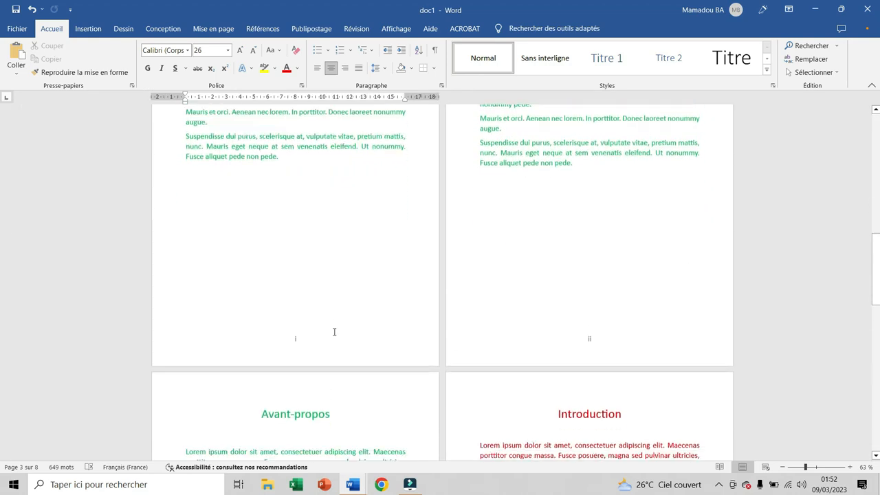
pyautogui.scroll(-1, 334, 332)
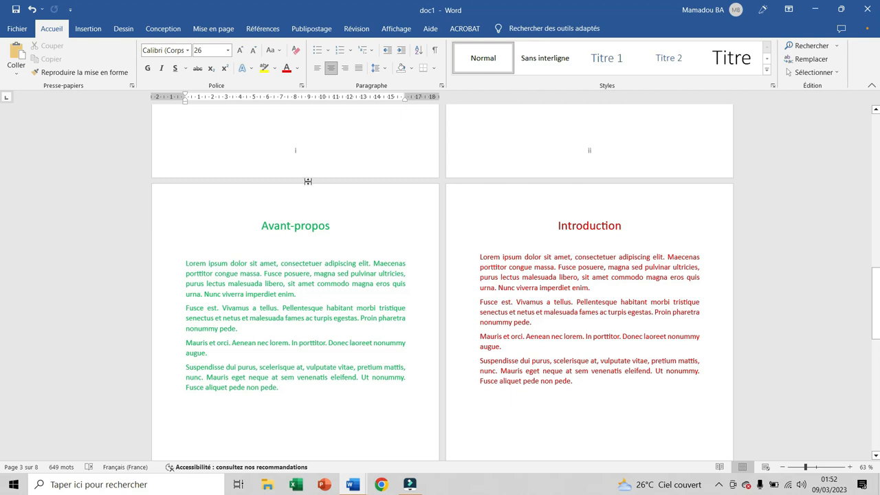
pyautogui.scroll(-1, 394, 323)
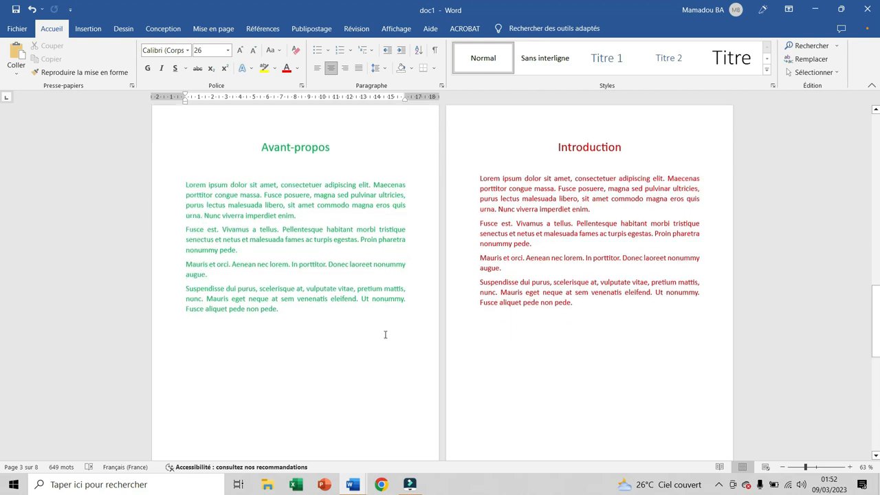
pyautogui.scroll(-2, 554, 347)
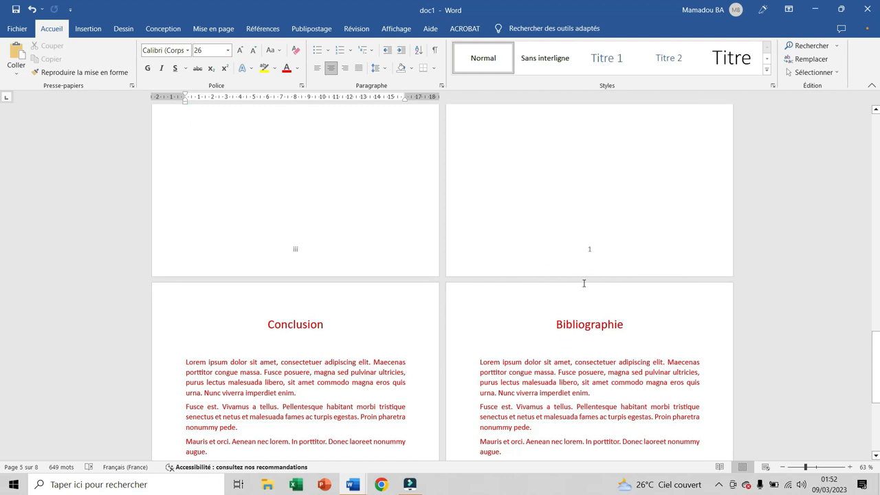
pyautogui.scroll(1, 584, 284)
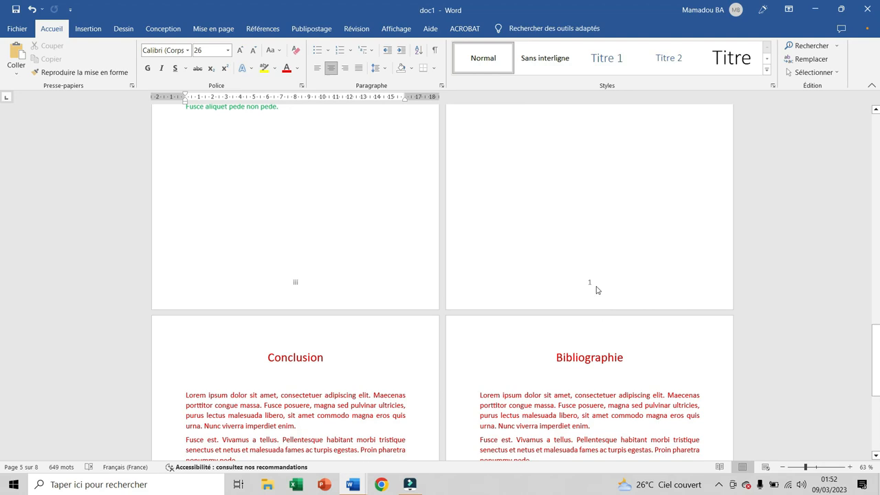
pyautogui.scroll(2, 610, 275)
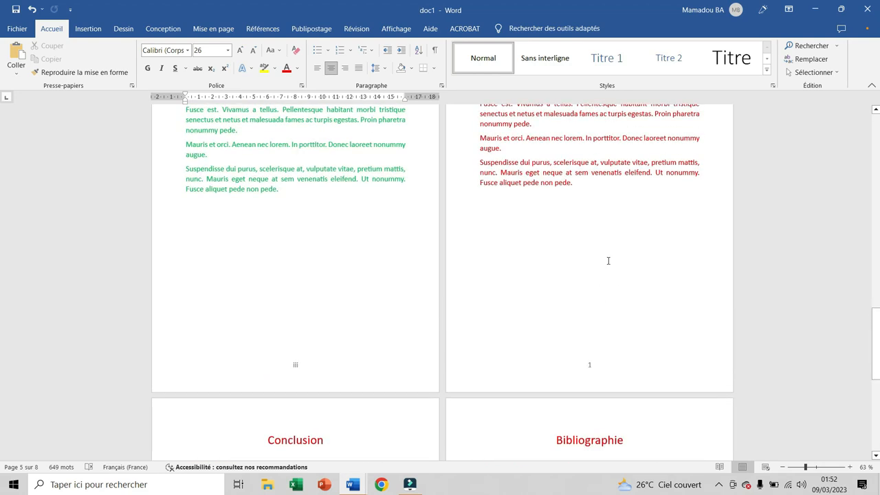
pyautogui.scroll(-3, 499, 353)
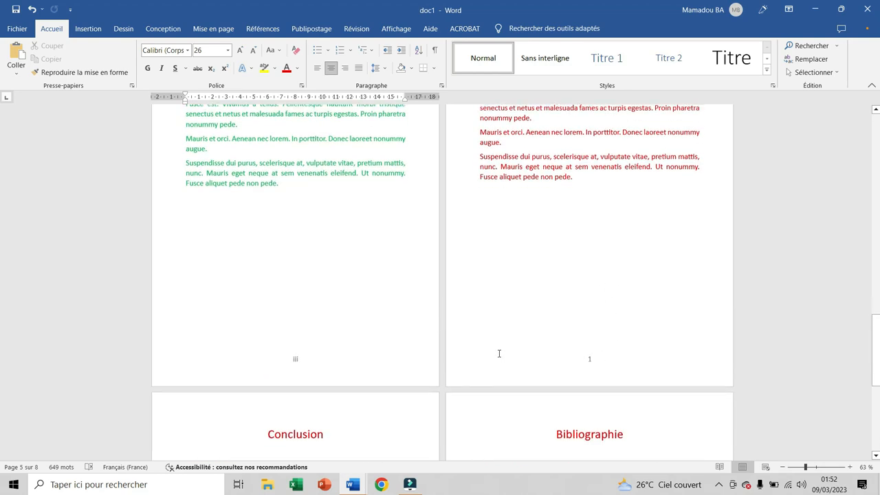
pyautogui.scroll(-6, 500, 353)
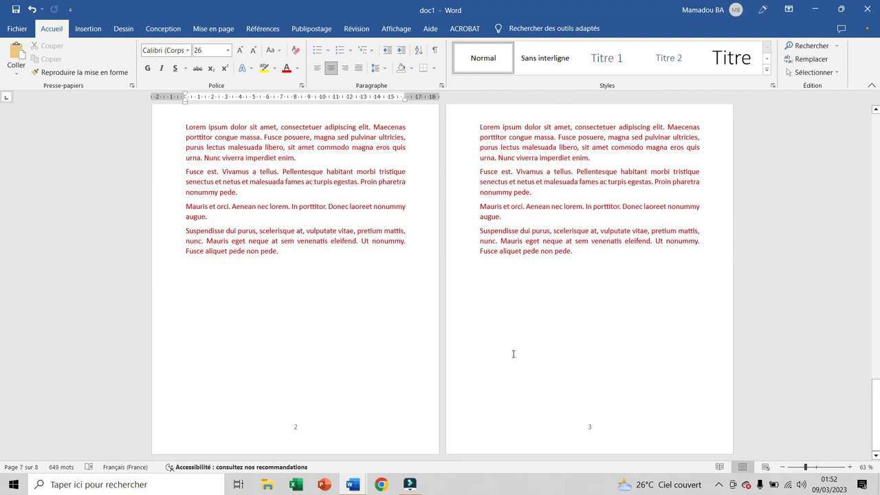
pyautogui.scroll(2, 513, 354)
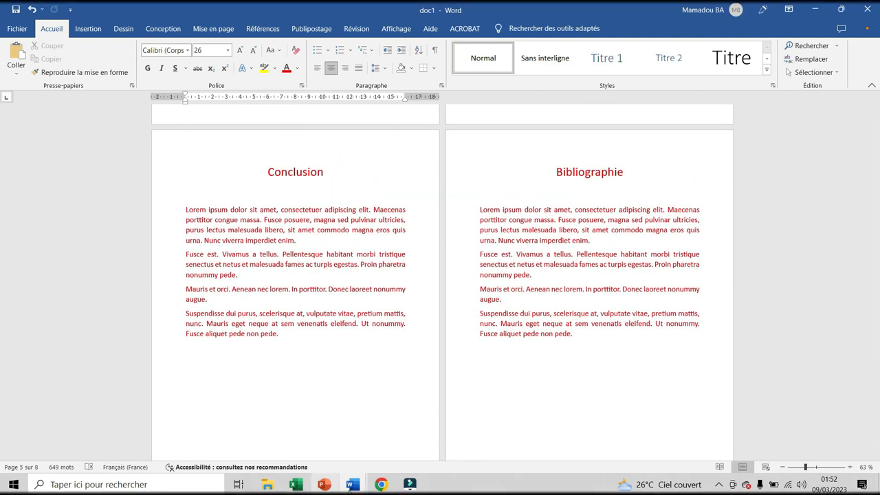
# Switch to the doc2 document and look through its pages from the cover page to the Bibliographie.
pyautogui.moveTo(352, 485)
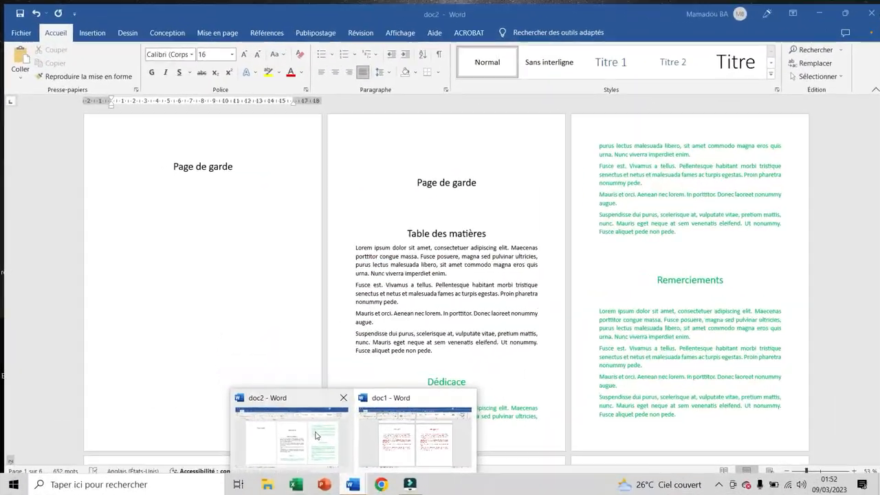
pyautogui.click(316, 435)
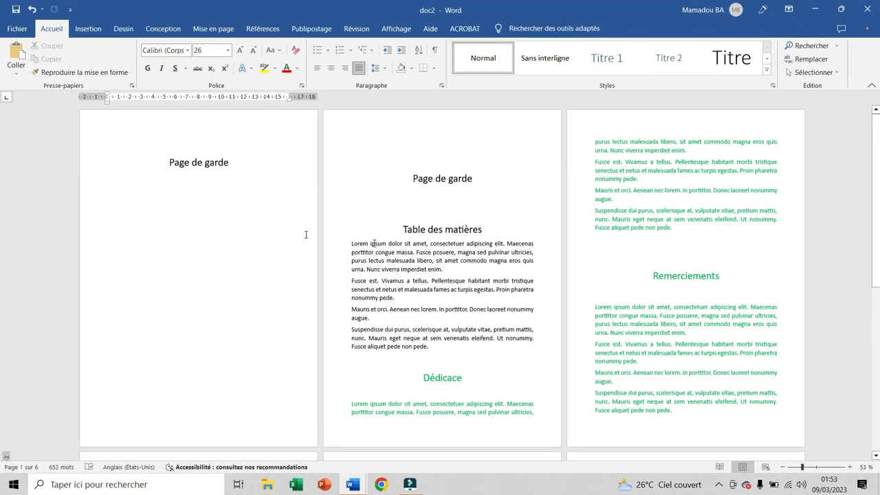
pyautogui.scroll(-5, 428, 294)
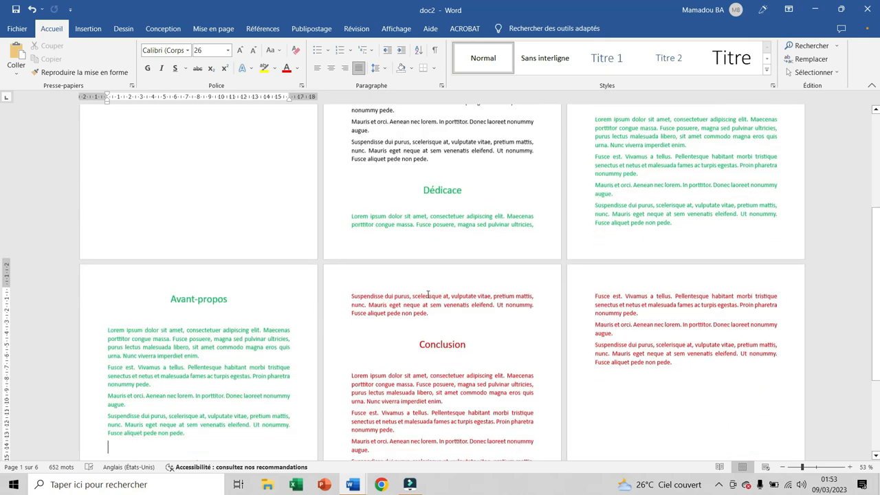
pyautogui.scroll(-4, 428, 294)
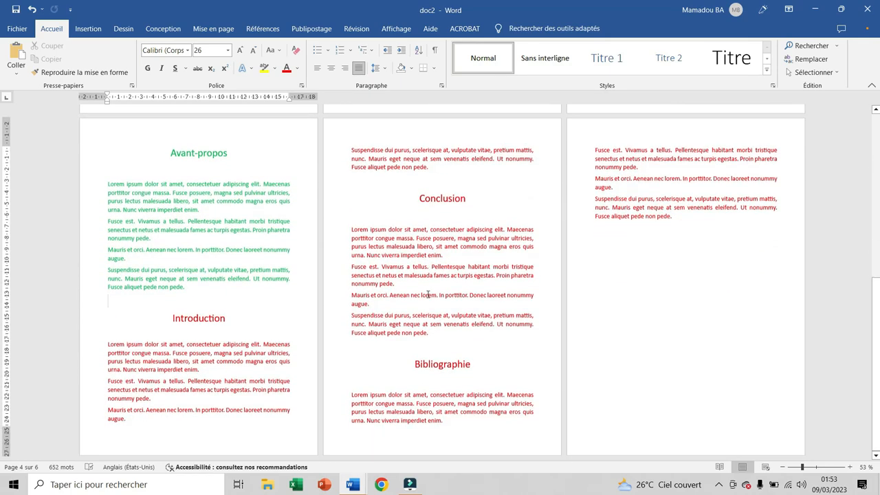
pyautogui.scroll(8, 428, 294)
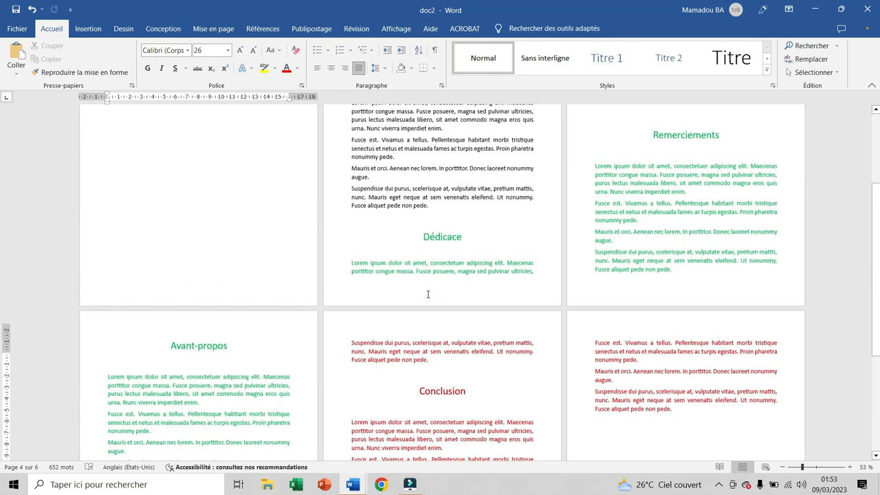
pyautogui.scroll(2, 428, 294)
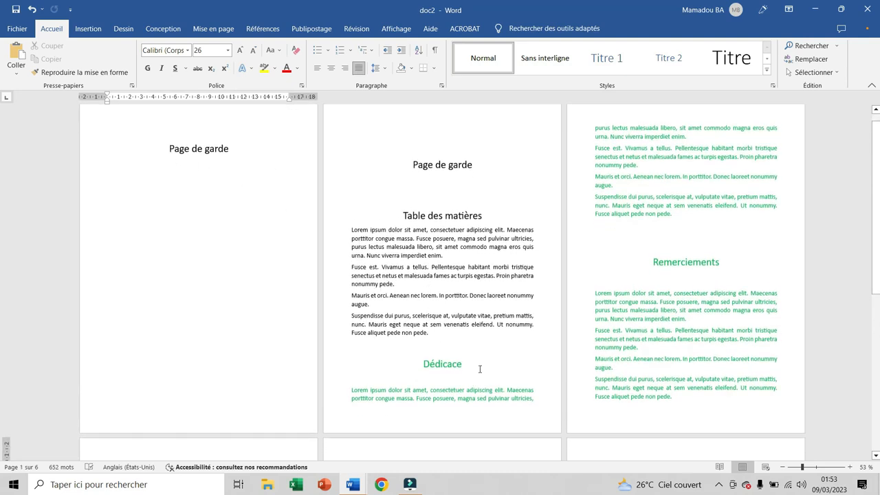
# Examine where doc2 divides into three parts: cover and contents, the pages starting at Dédicace, and the body starting at Introduction.
pyautogui.moveTo(438, 340); pyautogui.dragTo(174, 131)
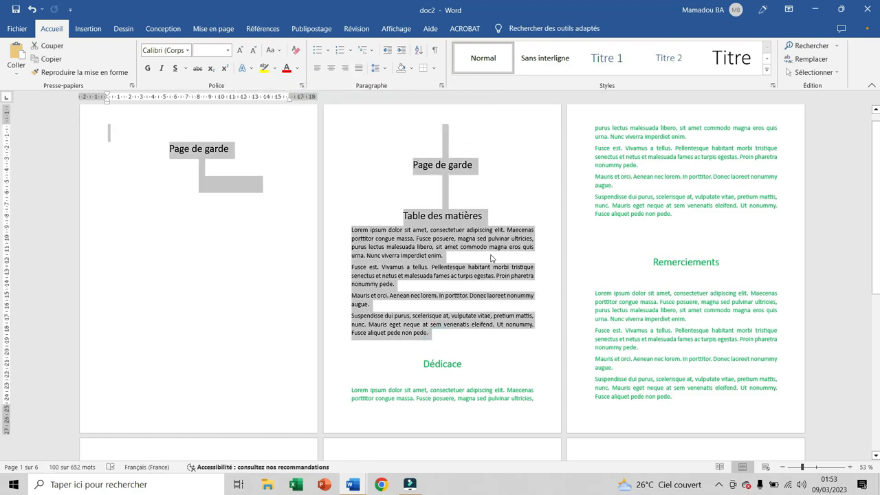
pyautogui.scroll(-2, 491, 258)
pyautogui.scroll(2, 519, 251)
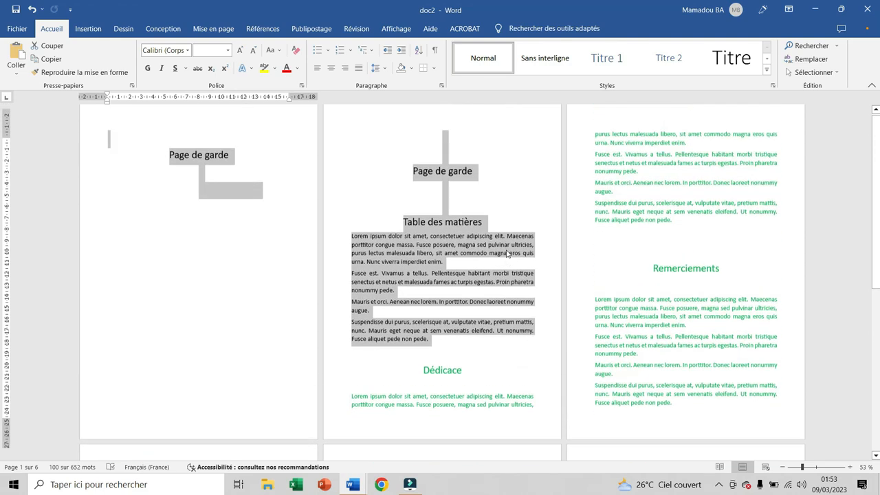
pyautogui.click(422, 372)
pyautogui.scroll(-1, 500, 291)
pyautogui.scroll(-6, 500, 291)
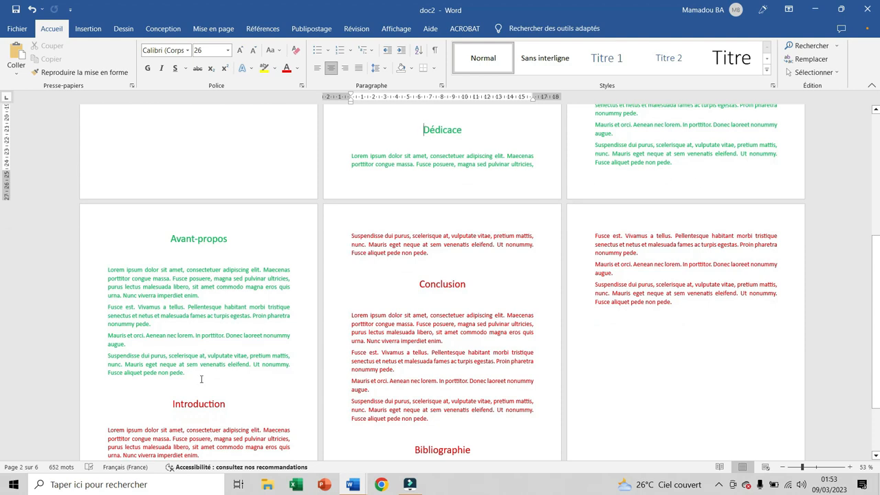
pyautogui.scroll(-3, 202, 379)
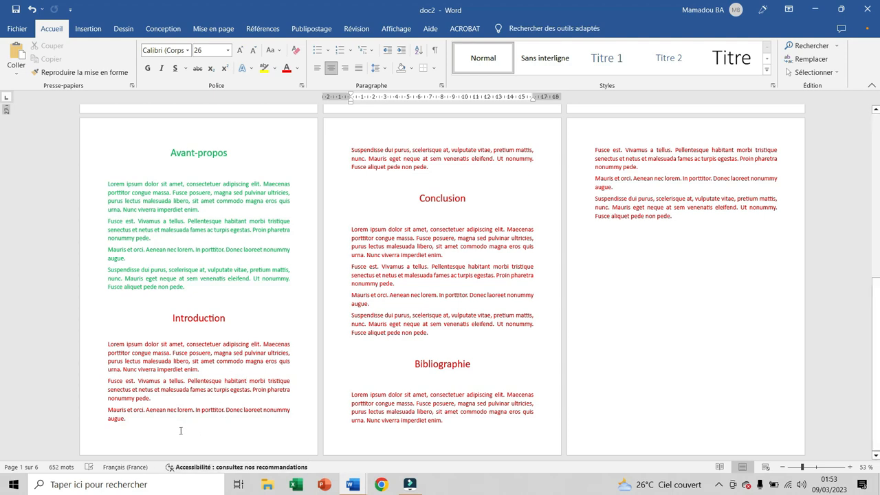
pyautogui.scroll(5, 434, 284)
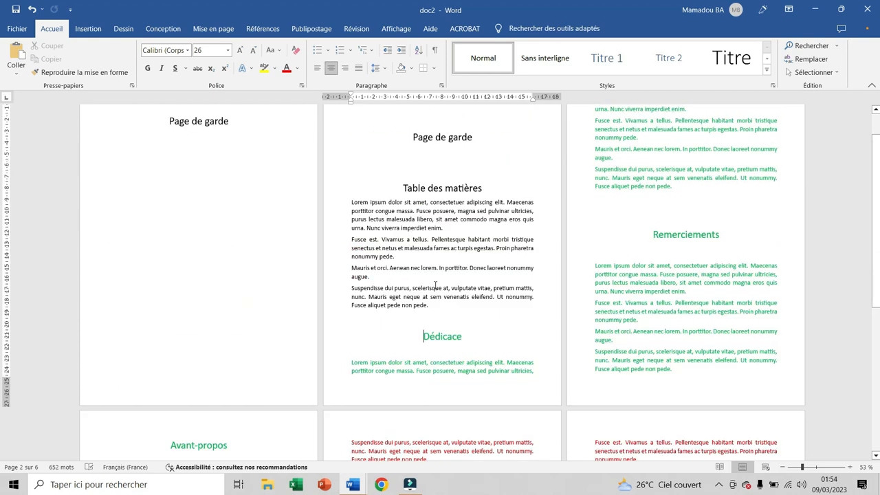
pyautogui.scroll(1, 435, 285)
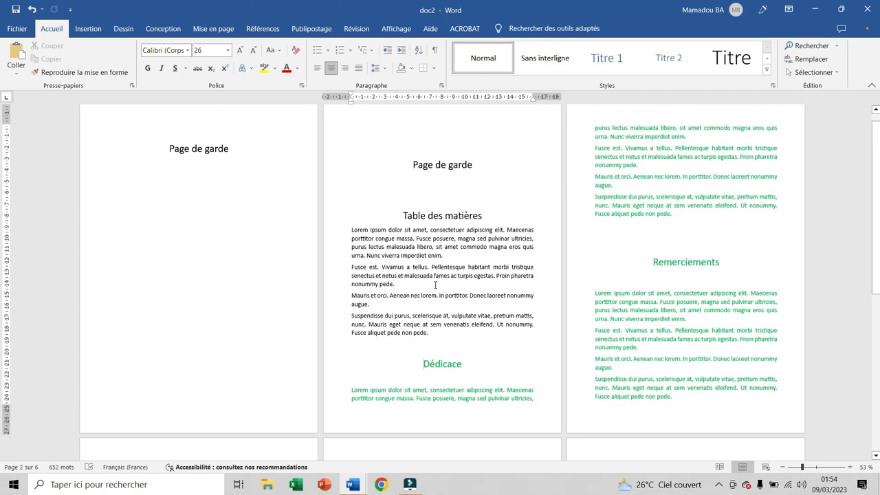
pyautogui.scroll(1, 435, 285)
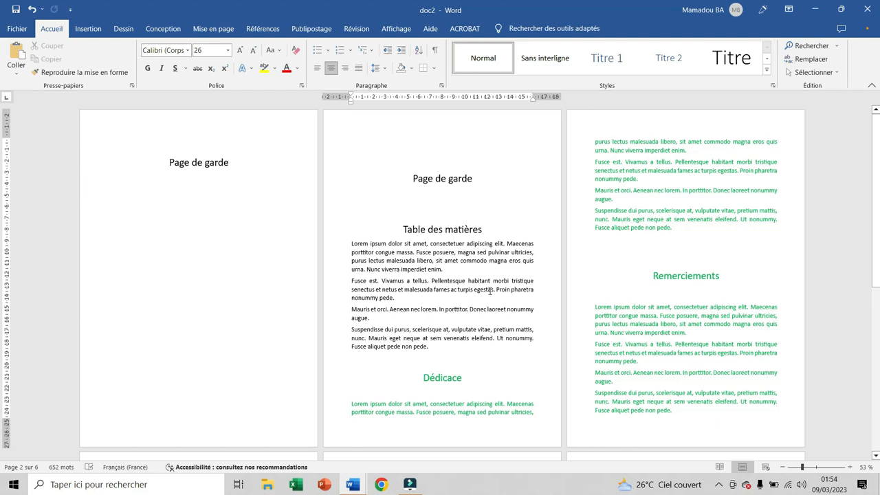
pyautogui.scroll(-3, 489, 291)
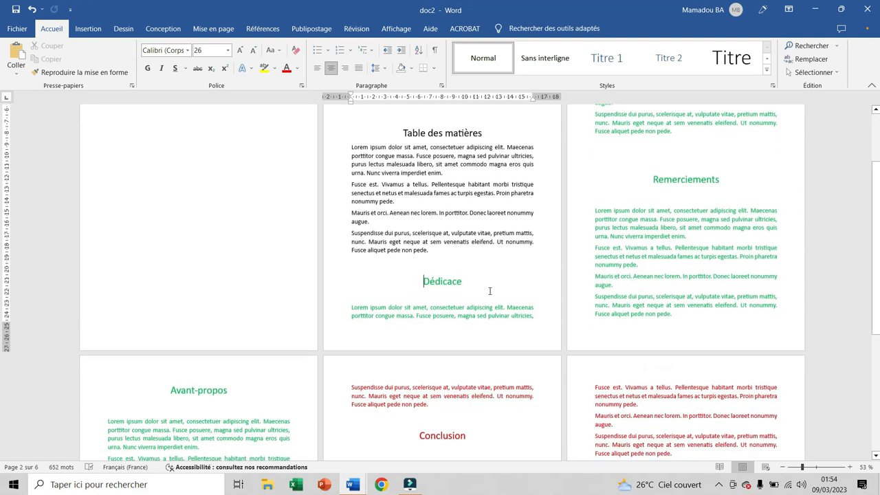
pyautogui.scroll(-3, 490, 291)
pyautogui.scroll(-1, 490, 291)
pyautogui.scroll(3, 489, 289)
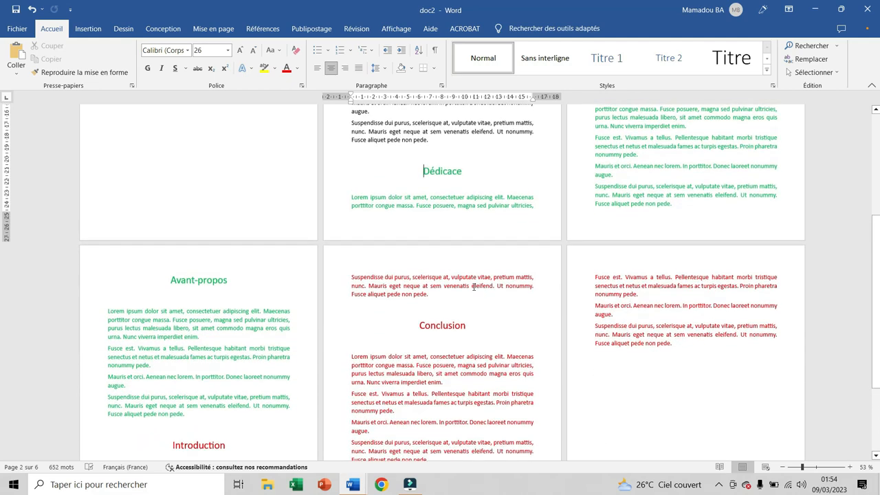
pyautogui.scroll(2, 472, 274)
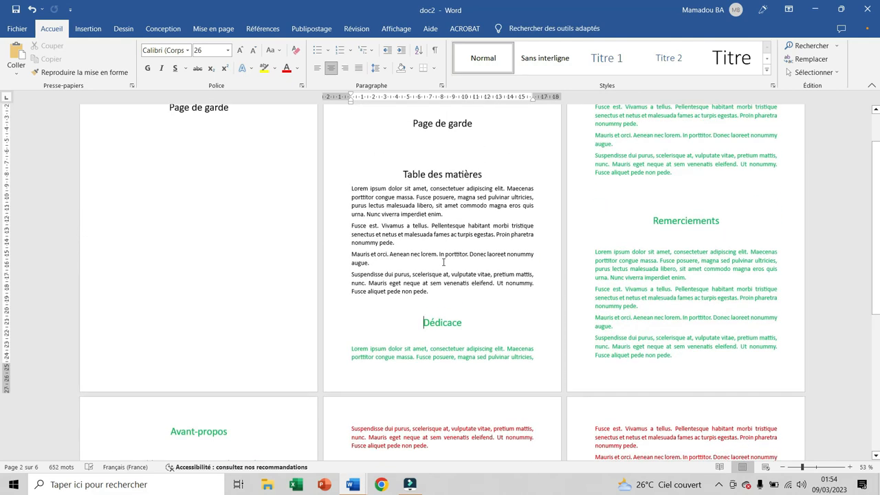
# Insert a next-page section break (Page suivante) directly before the Dédicace heading.
pyautogui.doubleClick(424, 323)
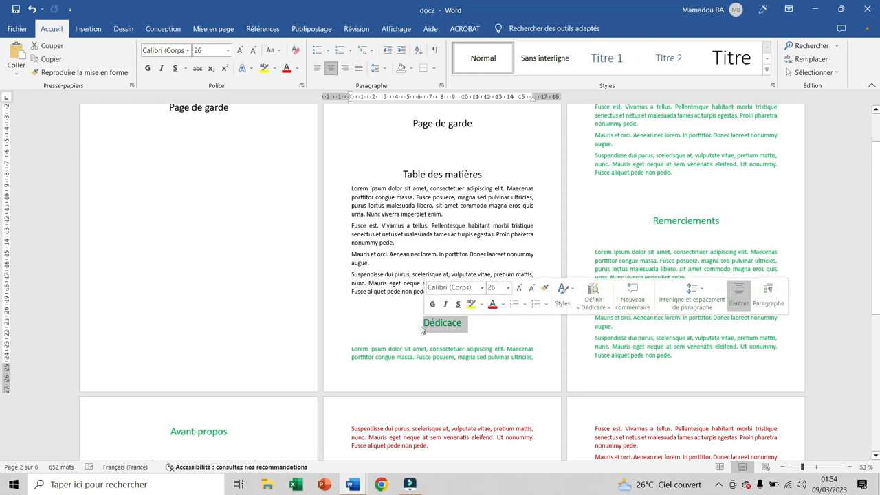
pyautogui.click(420, 325)
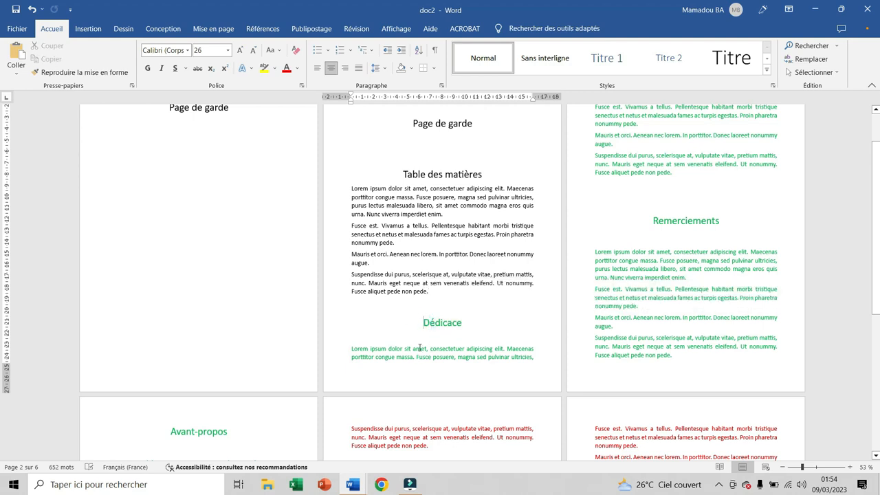
pyautogui.click(423, 328)
pyautogui.click(427, 312)
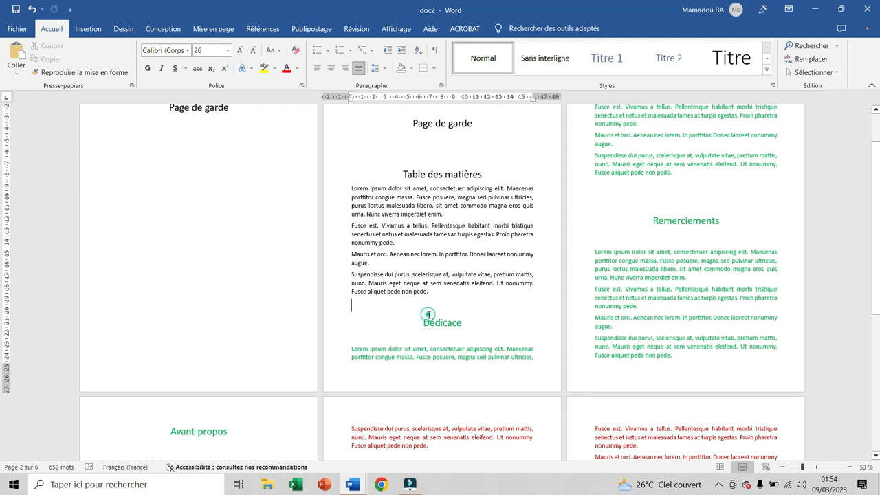
pyautogui.click(424, 321)
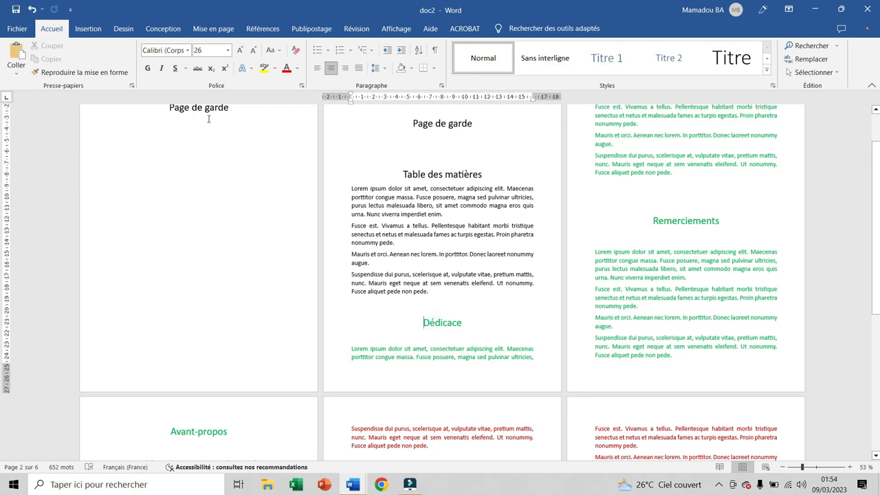
pyautogui.click(197, 31)
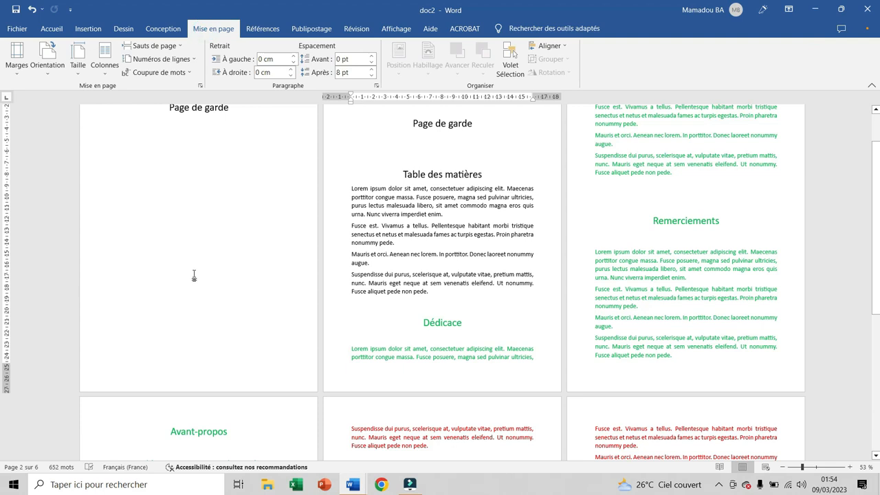
pyautogui.click(178, 47)
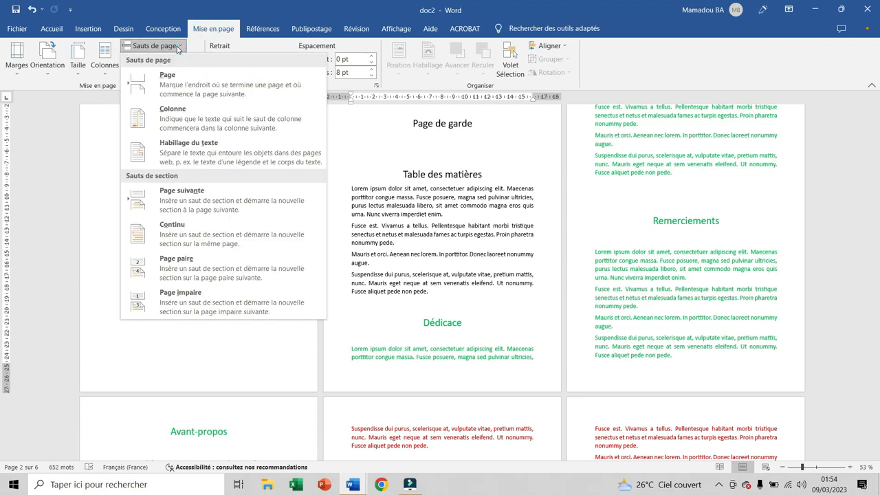
pyautogui.click(186, 208)
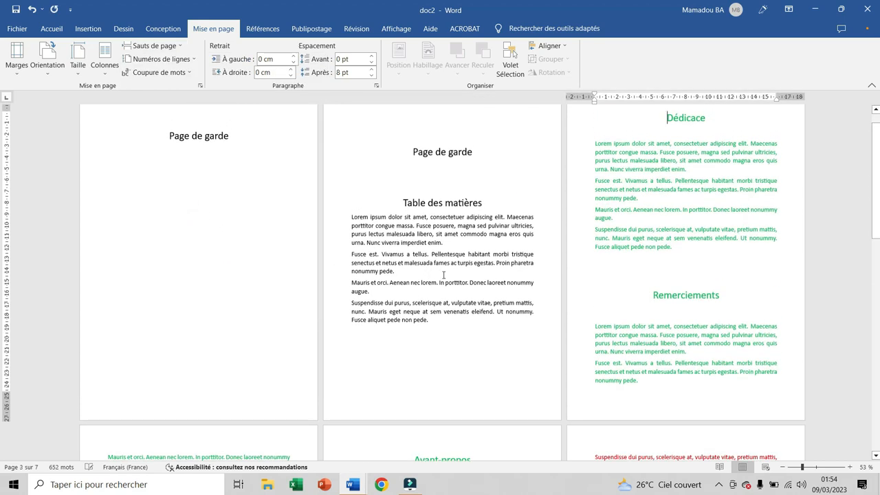
# Insert a next-page section break (Page suivante) directly before the Introduction heading.
pyautogui.scroll(-8, 696, 206)
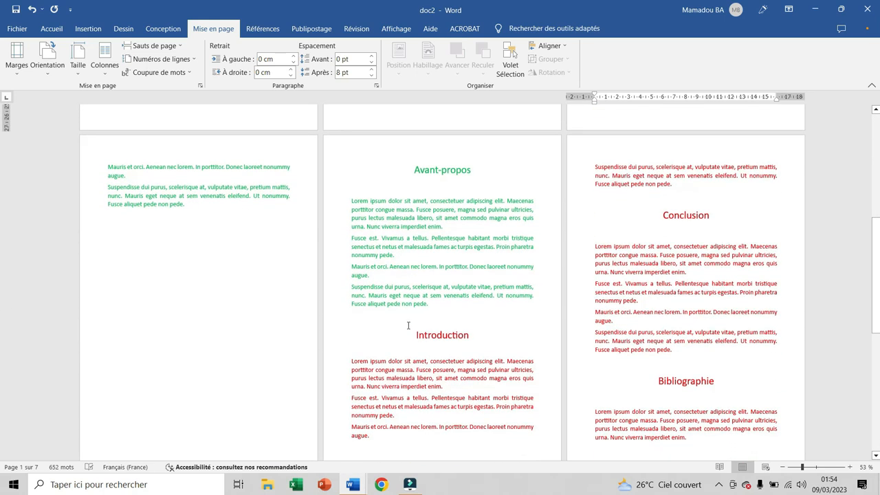
pyautogui.click(414, 334)
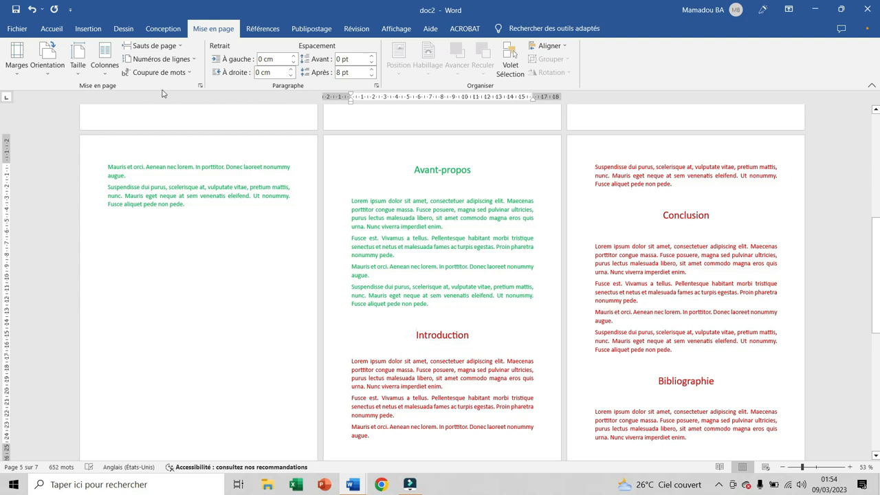
pyautogui.click(182, 50)
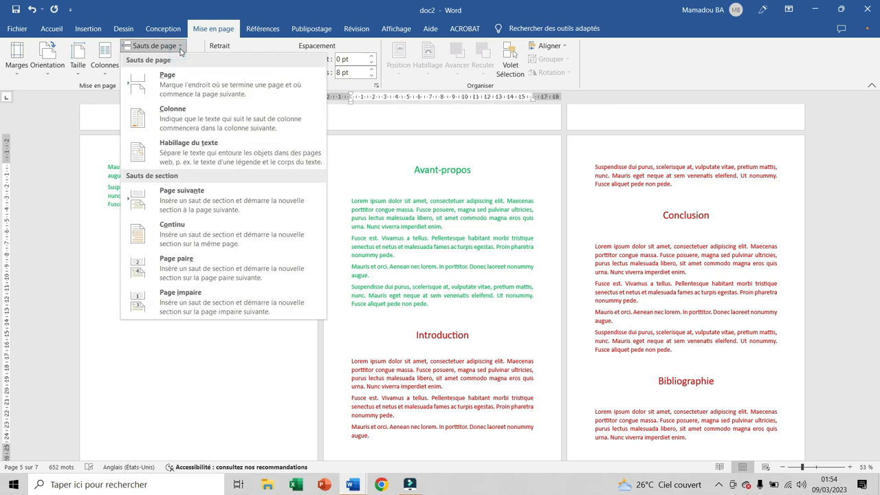
pyautogui.click(176, 202)
pyautogui.scroll(-3, 581, 317)
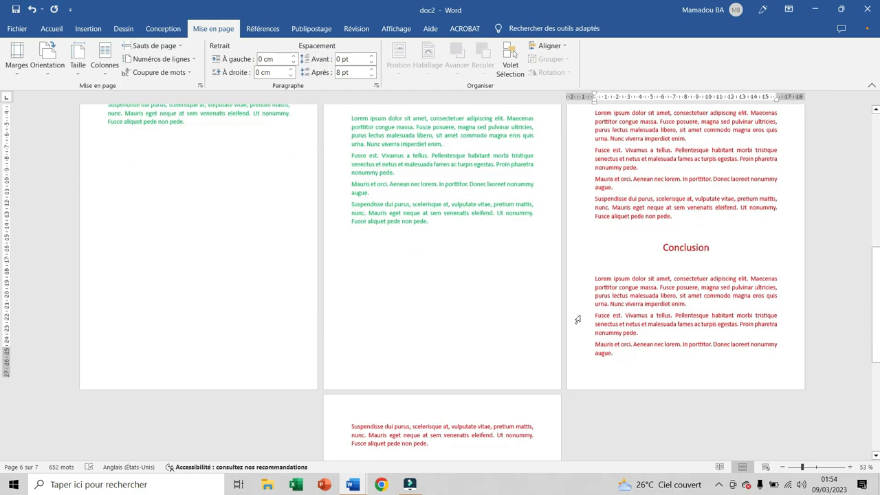
# Insert a plain page break before the Table des matières heading so it starts on its own page.
pyautogui.scroll(5, 605, 328)
pyautogui.scroll(8, 606, 328)
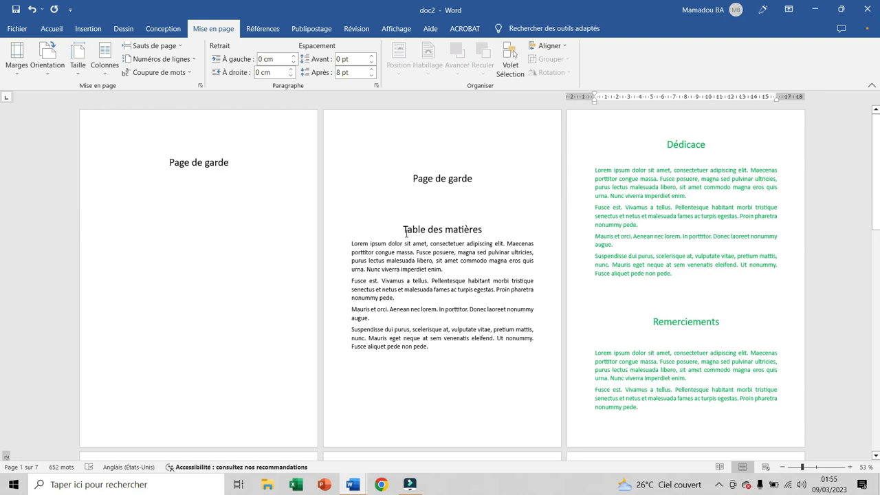
pyautogui.click(403, 229)
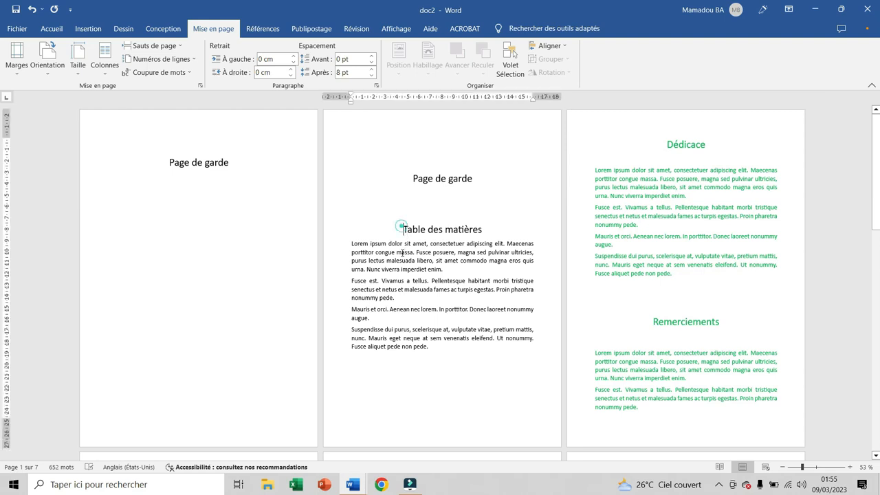
pyautogui.click(154, 45)
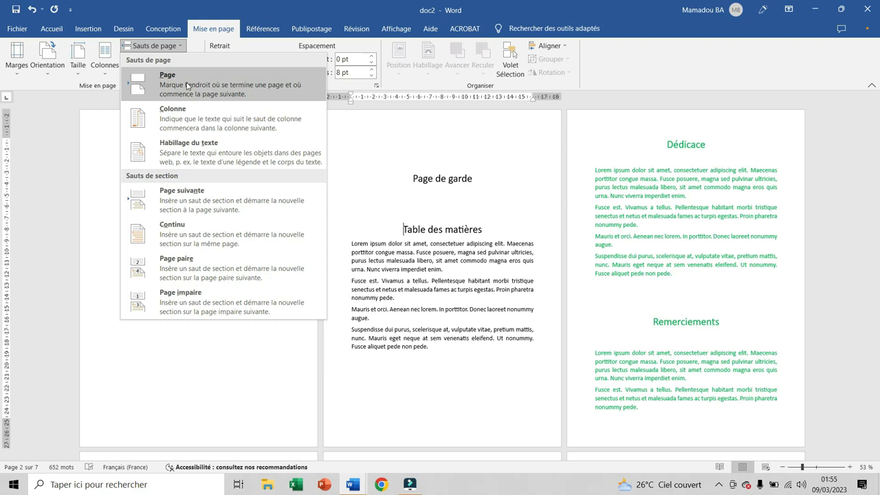
pyautogui.click(167, 76)
# Insert a plain page break directly before the Remerciements heading.
pyautogui.scroll(-5, 165, 325)
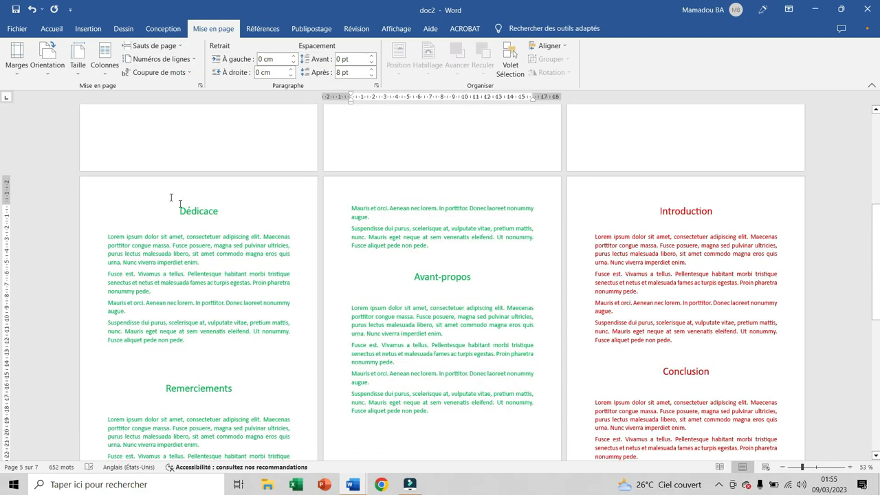
pyautogui.scroll(-3, 169, 350)
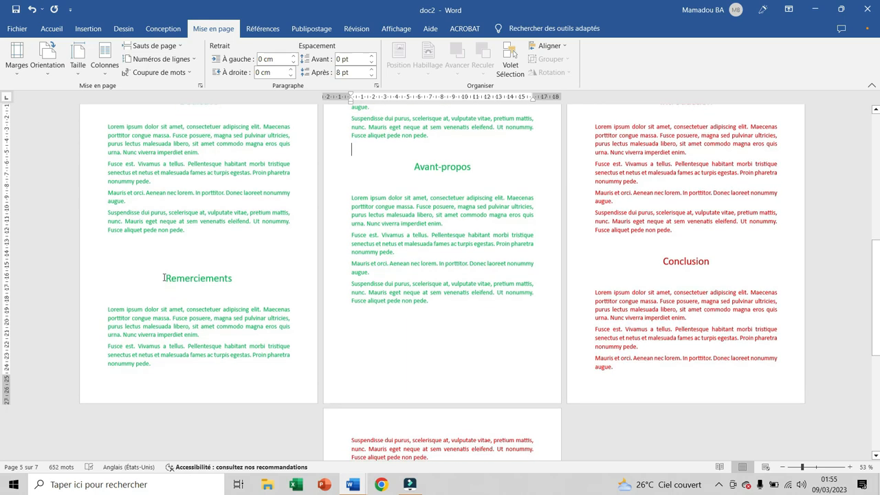
pyautogui.scroll(1, 216, 185)
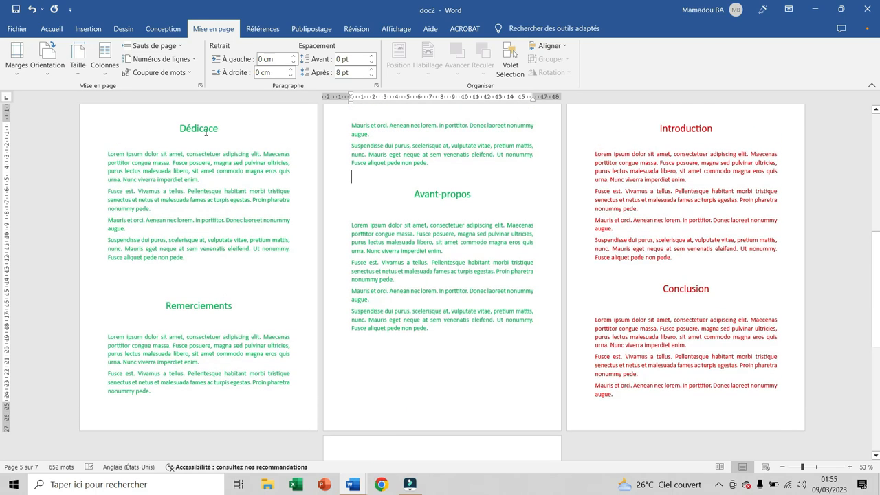
pyautogui.click(166, 307)
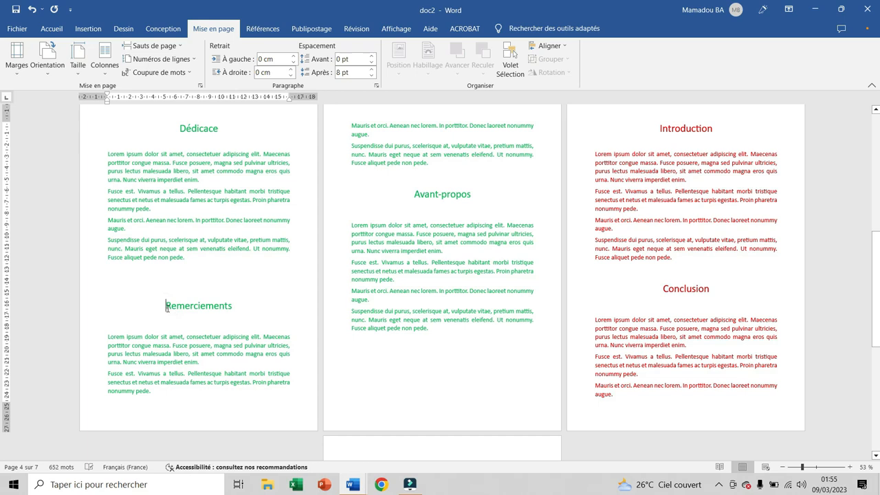
pyautogui.click(176, 47)
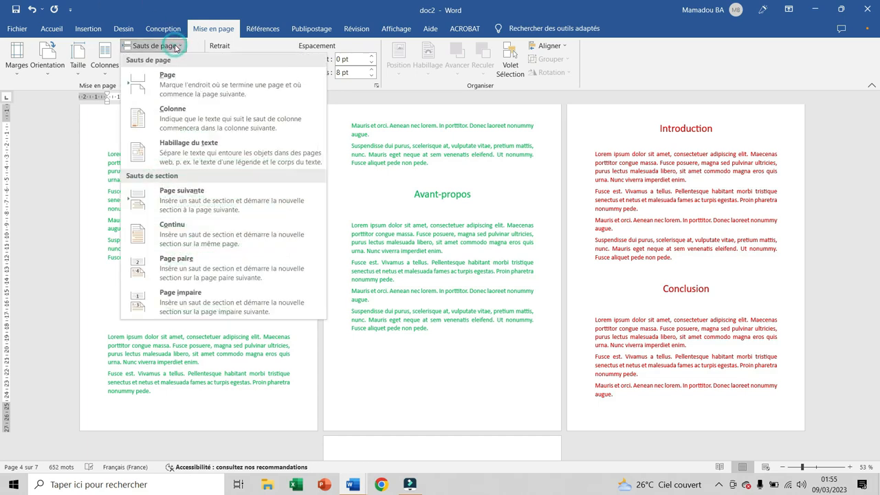
pyautogui.click(172, 87)
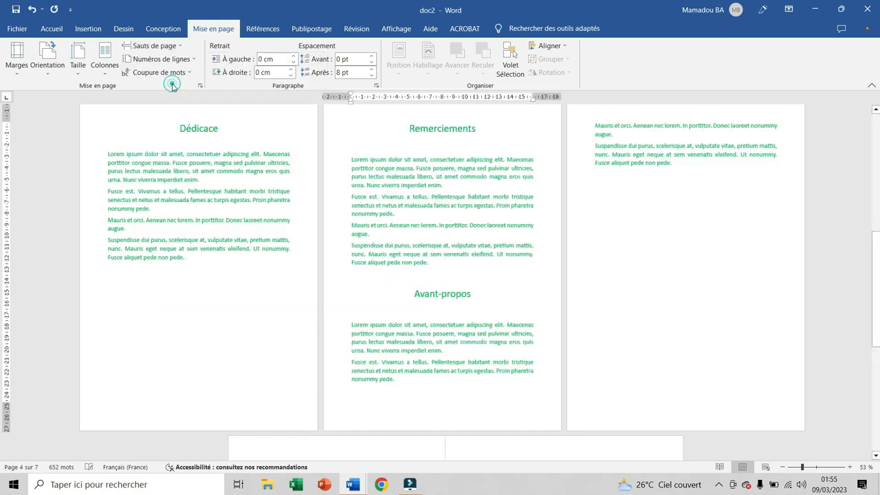
# Insert a plain page break directly before the Avant-propos heading.
pyautogui.click(408, 297)
pyautogui.click(165, 46)
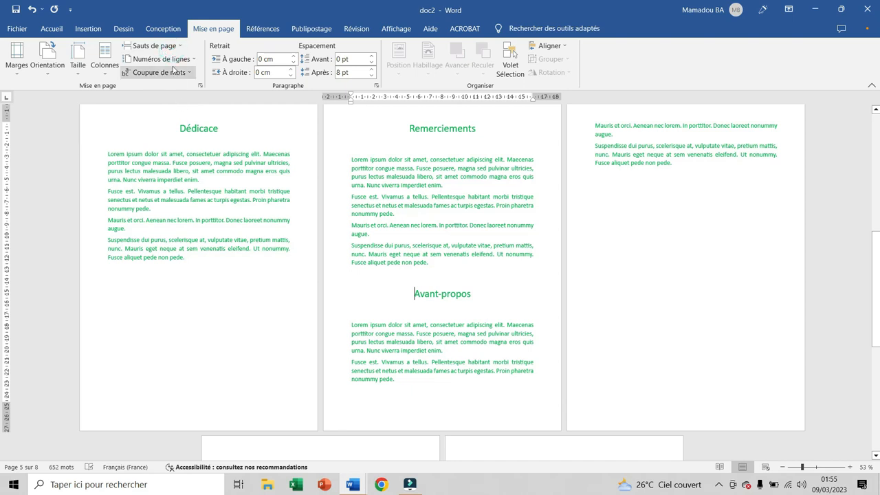
pyautogui.click(176, 47)
pyautogui.click(179, 79)
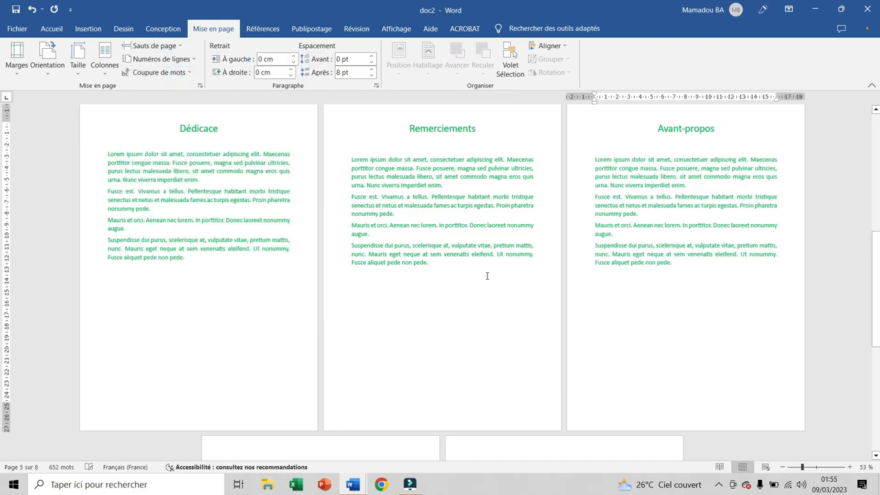
# Insert a plain page break directly before the Conclusion heading in the Introduction part.
pyautogui.scroll(-3, 433, 296)
pyautogui.scroll(-5, 434, 296)
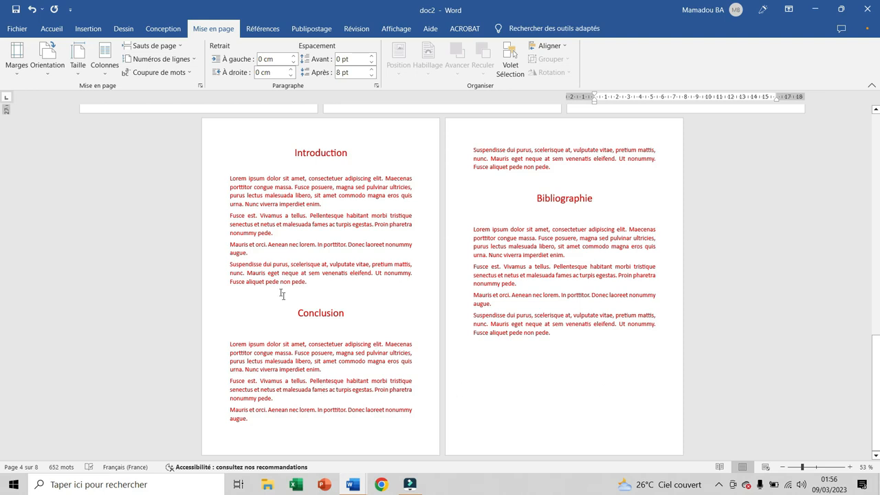
pyautogui.click(299, 313)
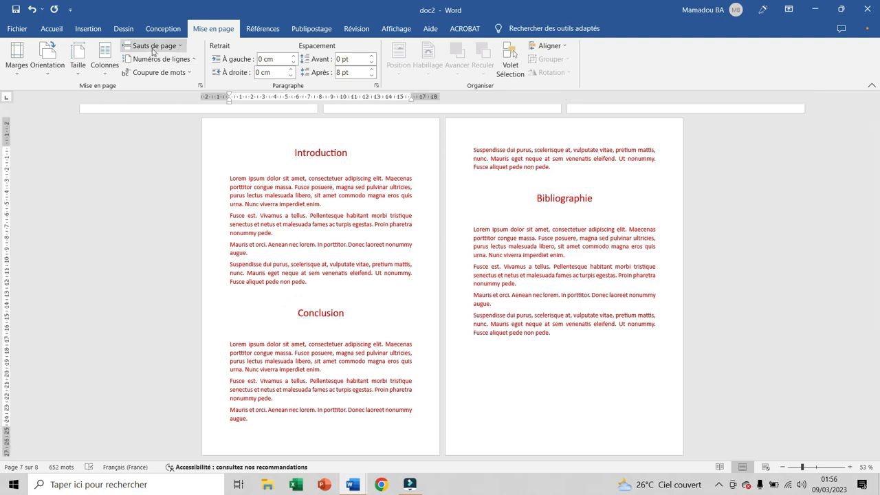
pyautogui.click(162, 47)
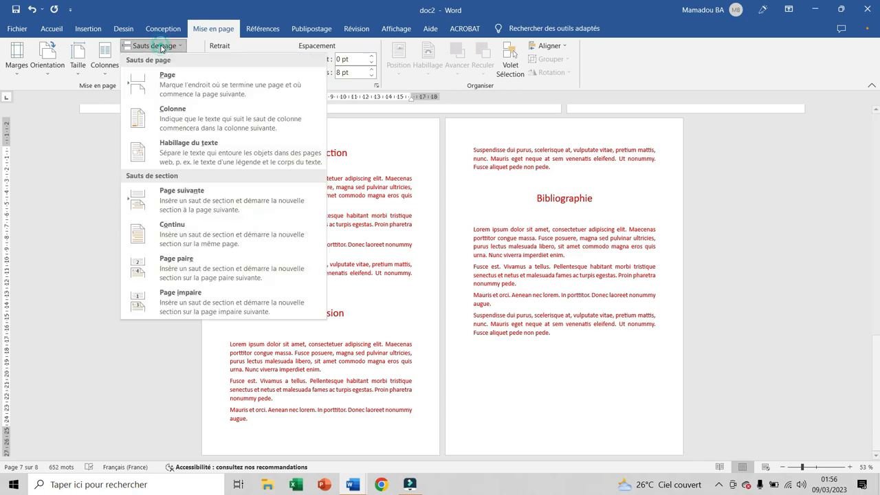
pyautogui.click(174, 84)
# Insert a plain page break directly before the Bibliographie heading.
pyautogui.click(413, 318)
pyautogui.click(153, 46)
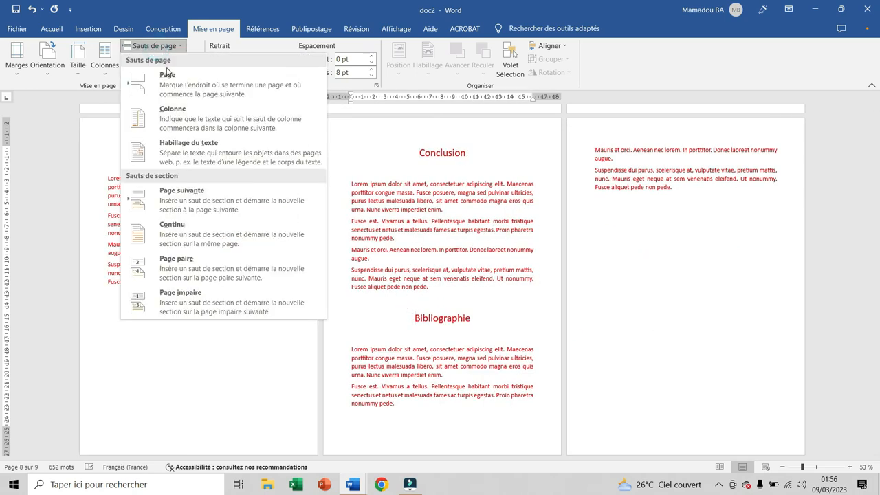
pyautogui.click(169, 84)
# Review the page layout of doc2 across its three parts, from the cover pages through Dédicace and Introduction to Bibliographie.
pyautogui.scroll(2, 498, 299)
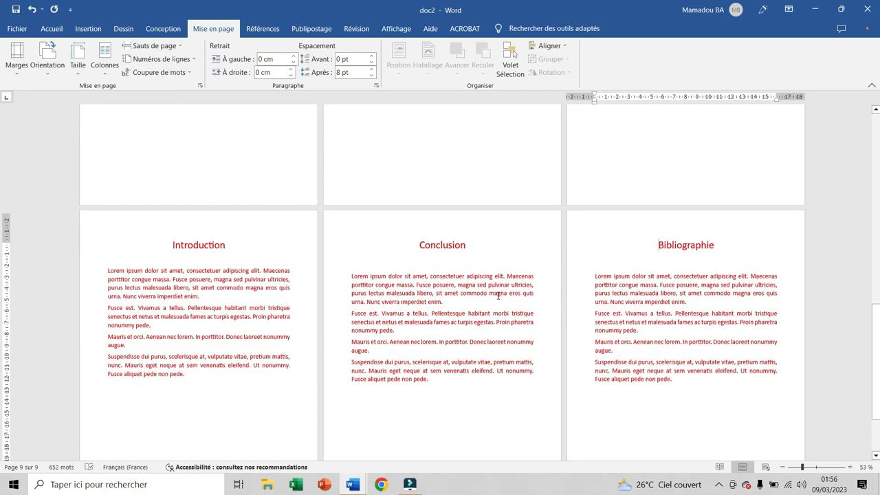
pyautogui.scroll(-2, 497, 297)
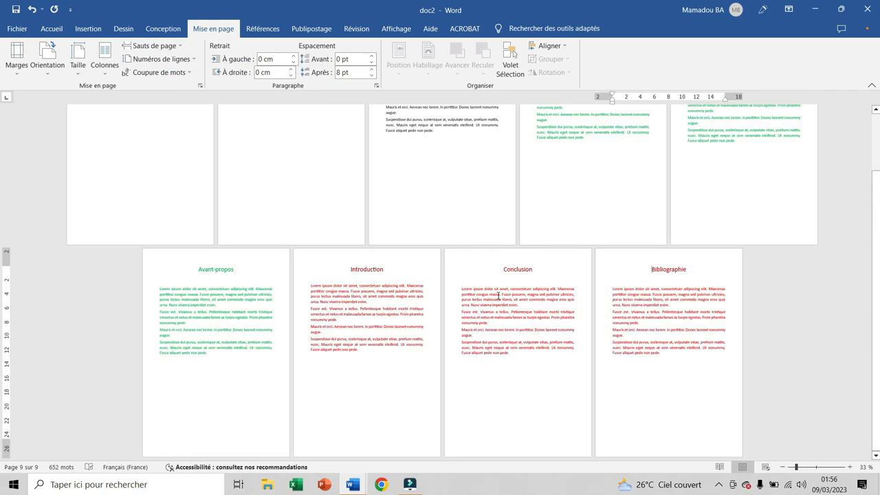
pyautogui.scroll(1, 498, 295)
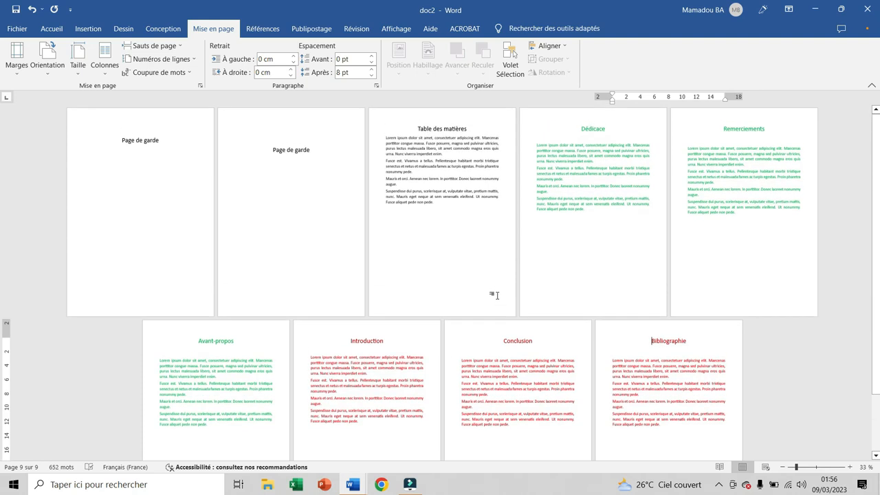
pyautogui.scroll(-3, 497, 296)
pyautogui.scroll(2, 499, 296)
pyautogui.scroll(1, 499, 295)
pyautogui.keyDown('ctrl'); pyautogui.scroll(2, 145, 198); pyautogui.keyUp('ctrl')
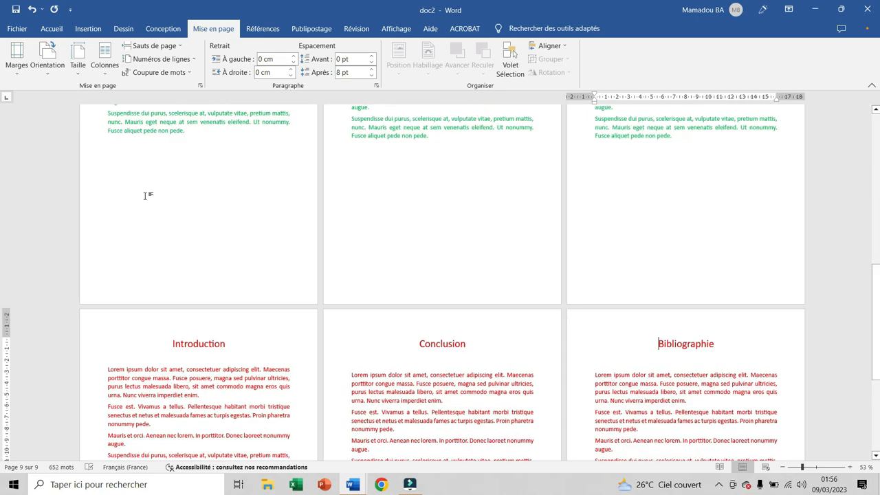
pyautogui.scroll(5, 256, 209)
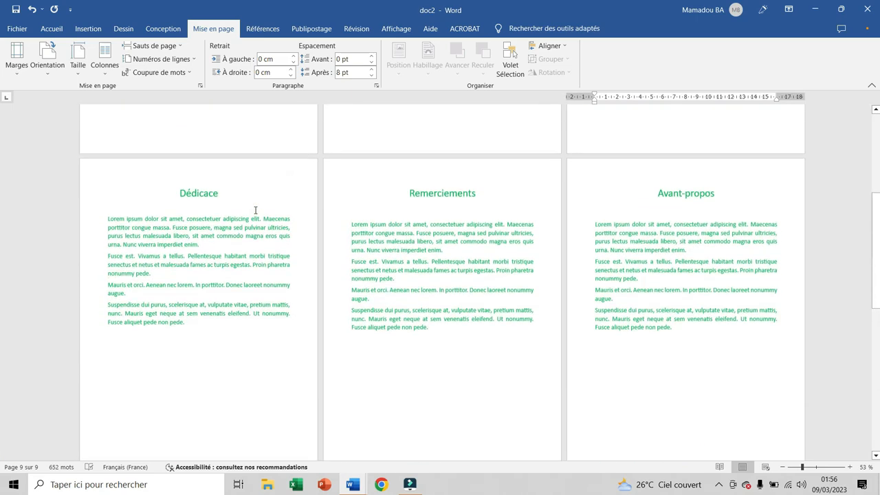
pyautogui.scroll(3, 255, 210)
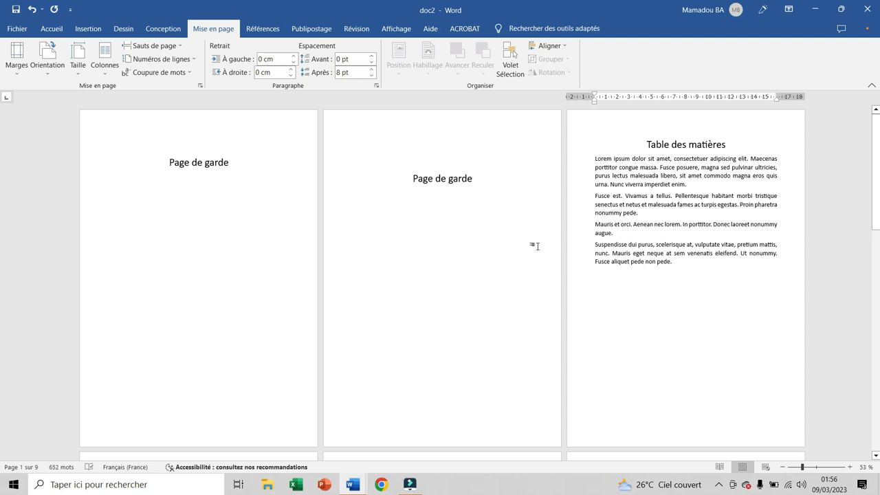
pyautogui.scroll(-3, 684, 277)
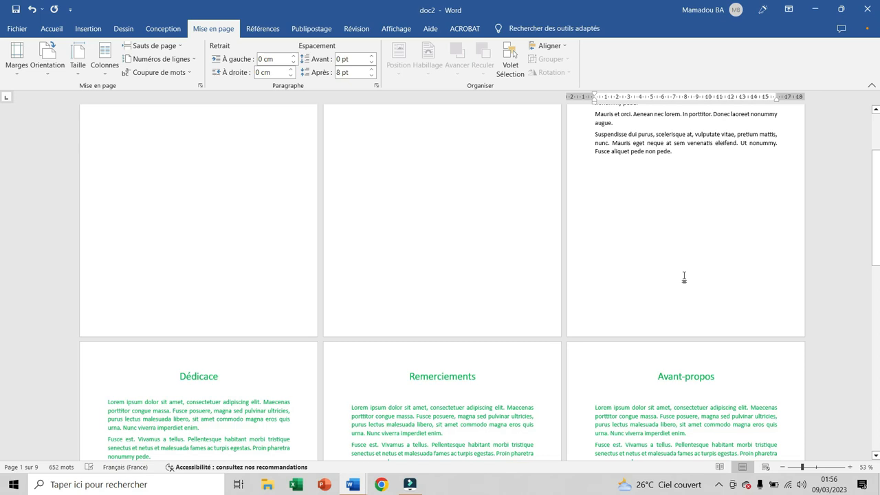
pyautogui.scroll(-2, 684, 277)
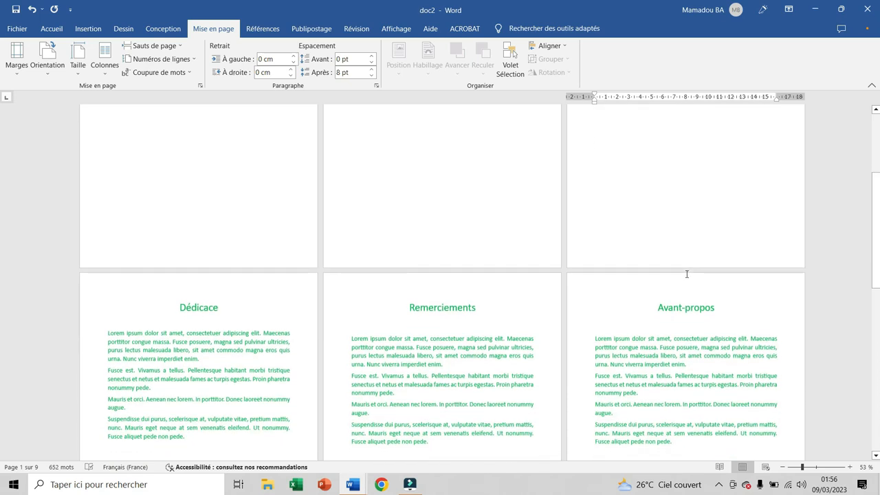
pyautogui.scroll(-4, 686, 268)
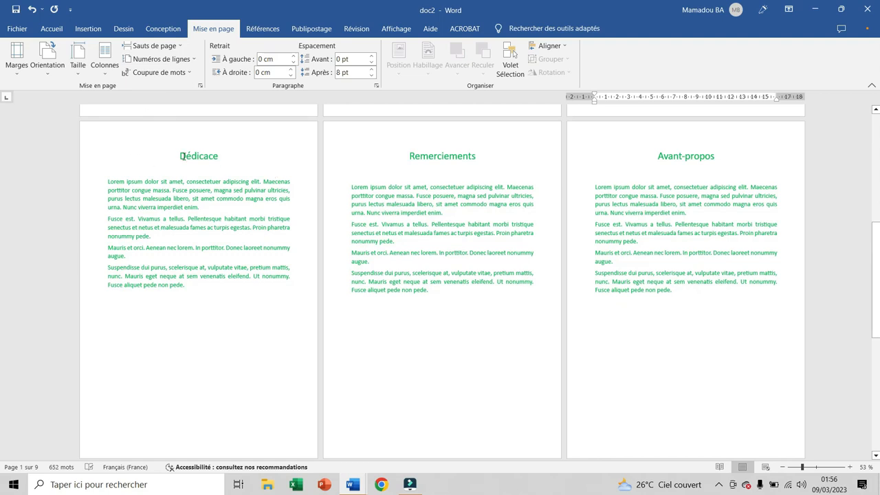
pyautogui.scroll(-2, 199, 376)
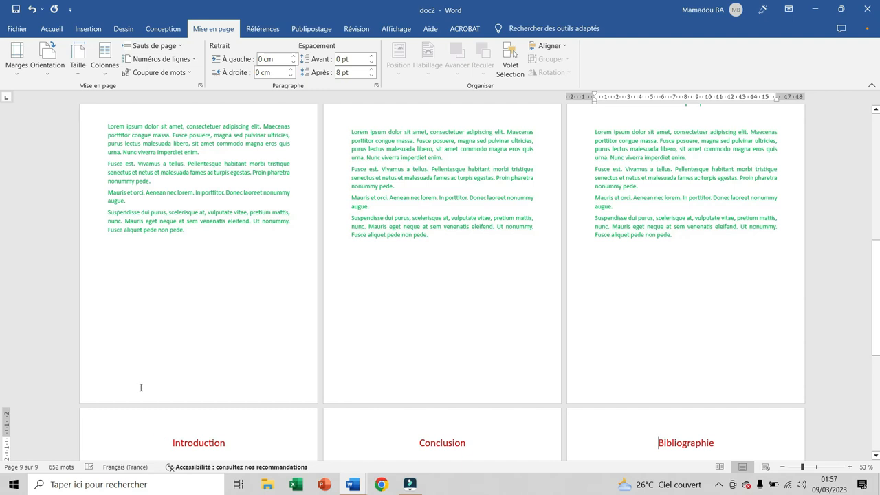
# Open the section 2 footer on the Dédicace page for editing and turn off its link to the previous section (Lier au précédent).
pyautogui.doubleClick(197, 380)
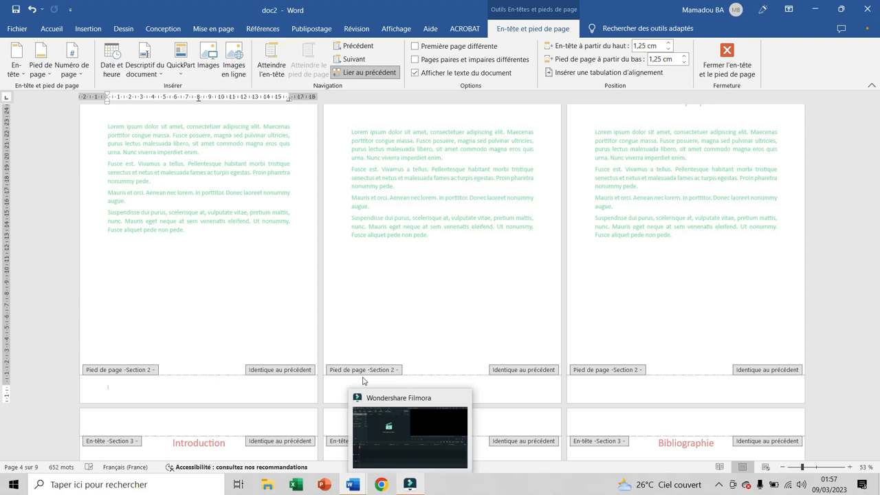
pyautogui.click(851, 467)
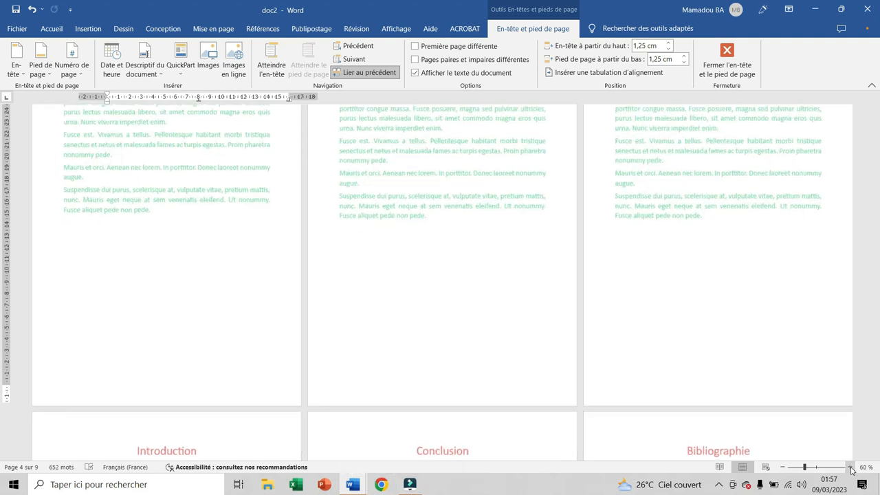
pyautogui.click(850, 467)
pyautogui.click(851, 467)
pyautogui.click(851, 467)
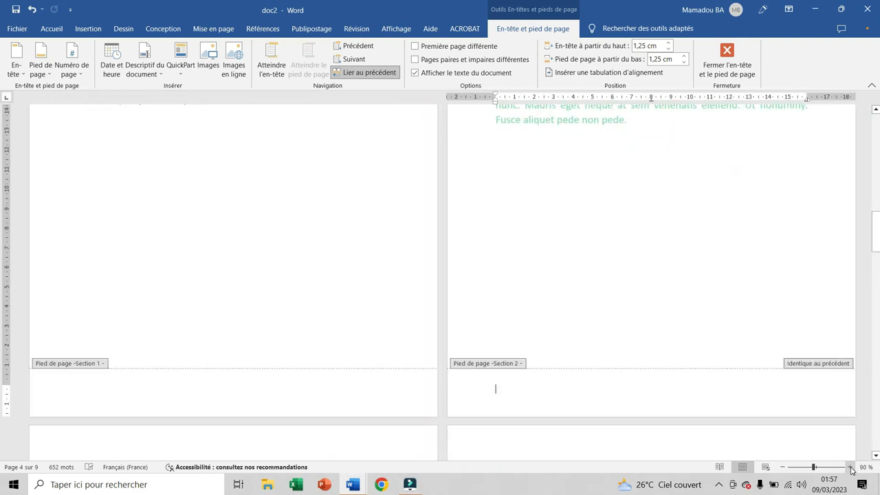
pyautogui.click(851, 467)
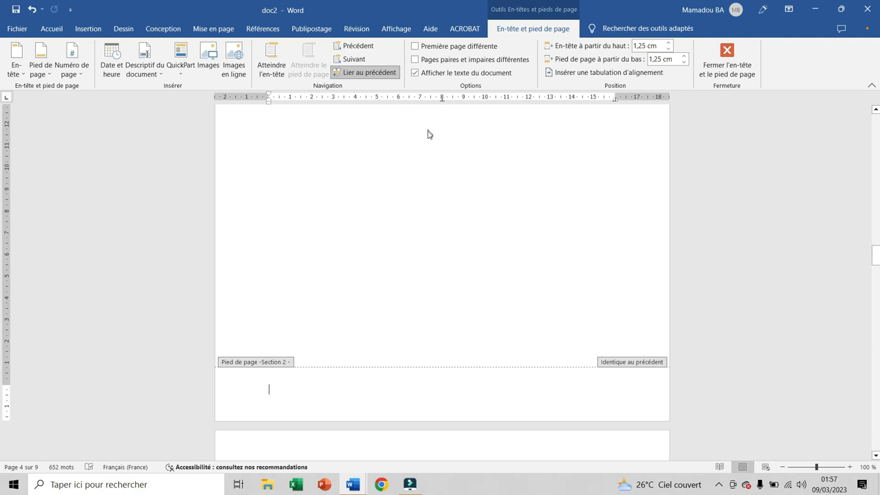
pyautogui.click(363, 75)
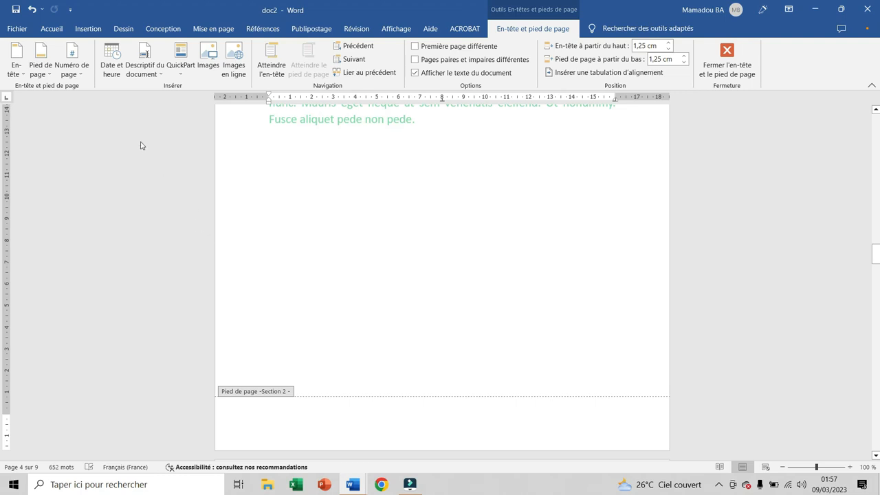
# Set the section 2 page number format to i, ii, iii, … with numbering starting at i.
pyautogui.click(79, 78)
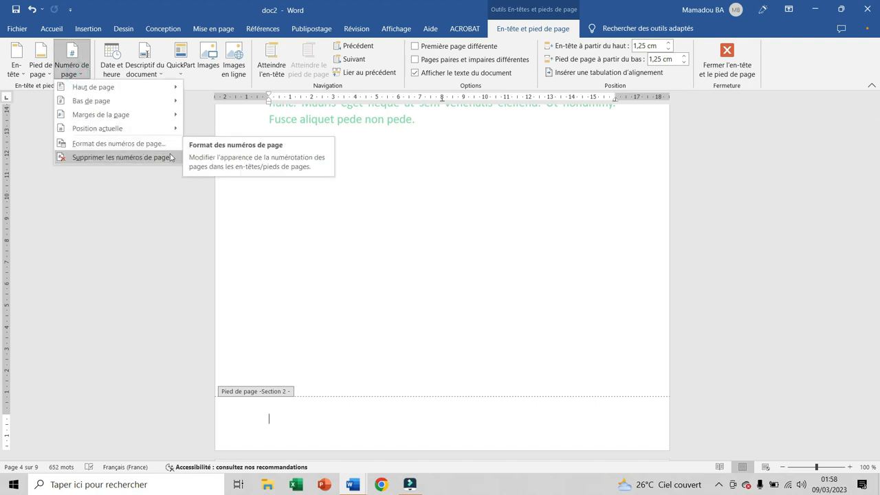
pyautogui.click(124, 147)
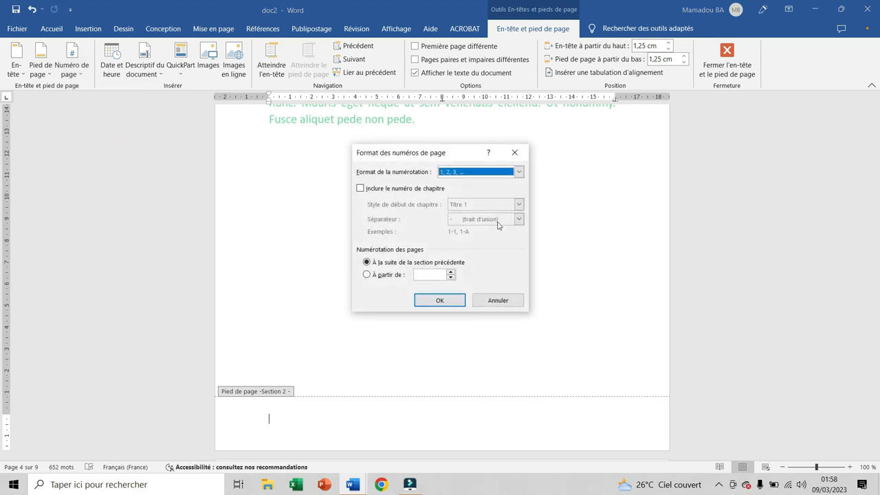
pyautogui.click(520, 172)
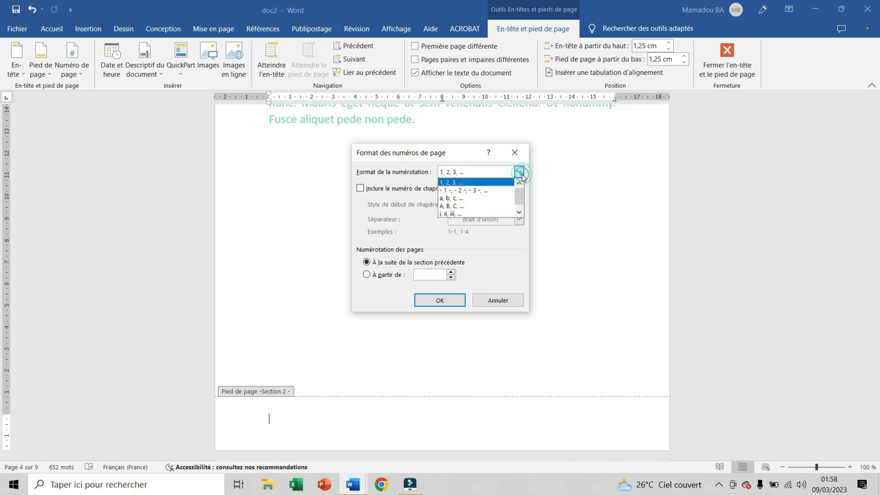
pyautogui.click(460, 214)
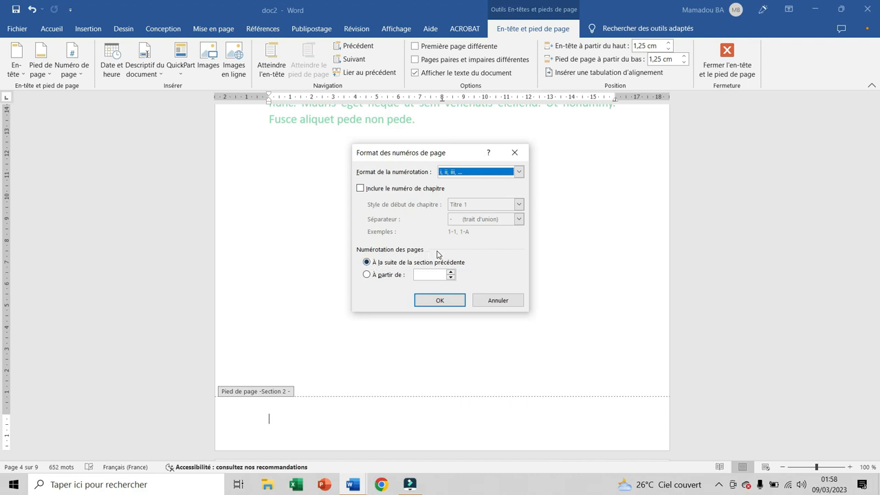
pyautogui.click(367, 276)
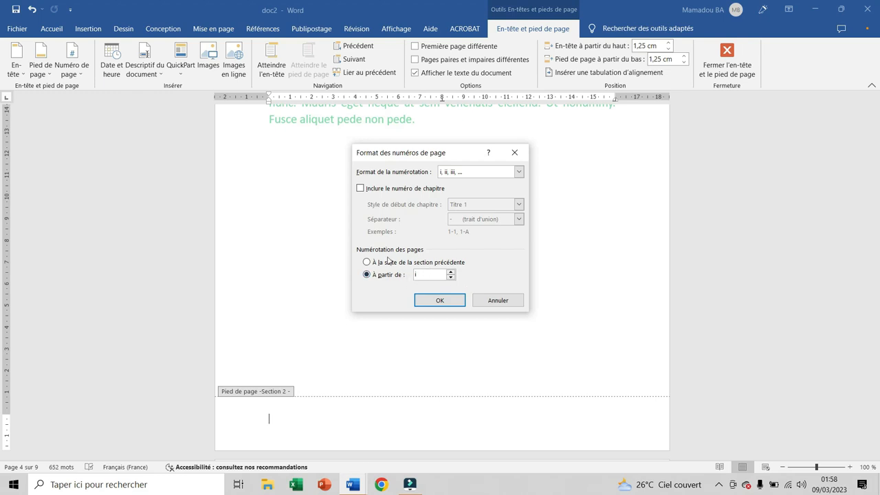
pyautogui.click(441, 301)
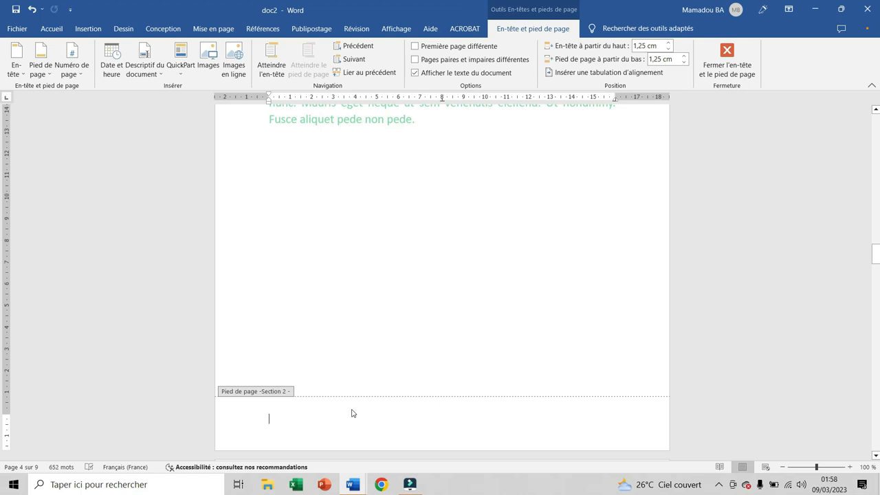
# Insert a centred page number at the bottom of the section 2 pages using the Numéro normal 2 style.
pyautogui.click(78, 77)
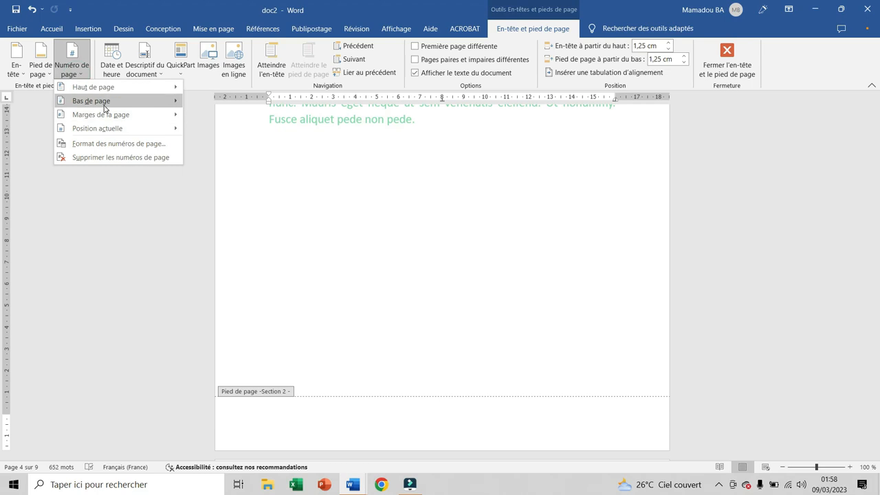
pyautogui.moveTo(100, 109)
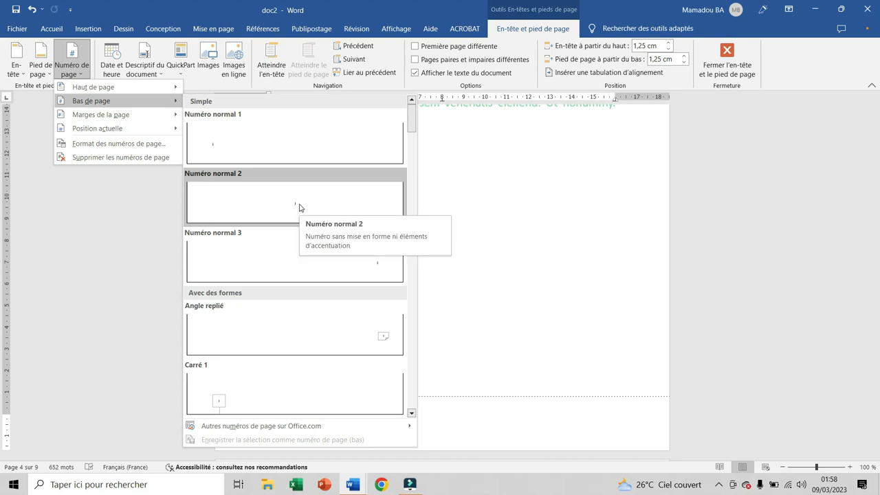
pyautogui.click(300, 207)
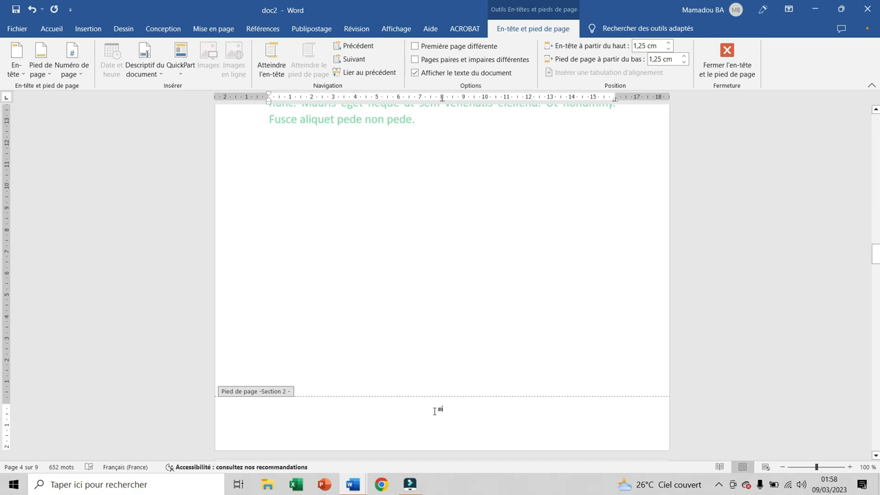
# Check the footer page numbers on the Dédicace, Remerciements and Avant-propos pages against the unnumbered section 1.
pyautogui.keyDown('ctrl'); pyautogui.scroll(-1, 449, 389); pyautogui.keyUp('ctrl')
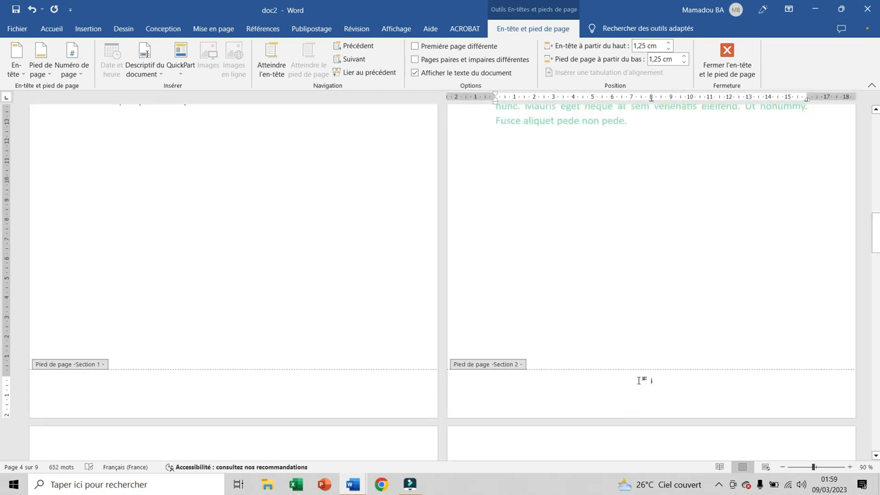
pyautogui.keyDown('ctrl'); pyautogui.scroll(-2, 577, 297); pyautogui.keyUp('ctrl')
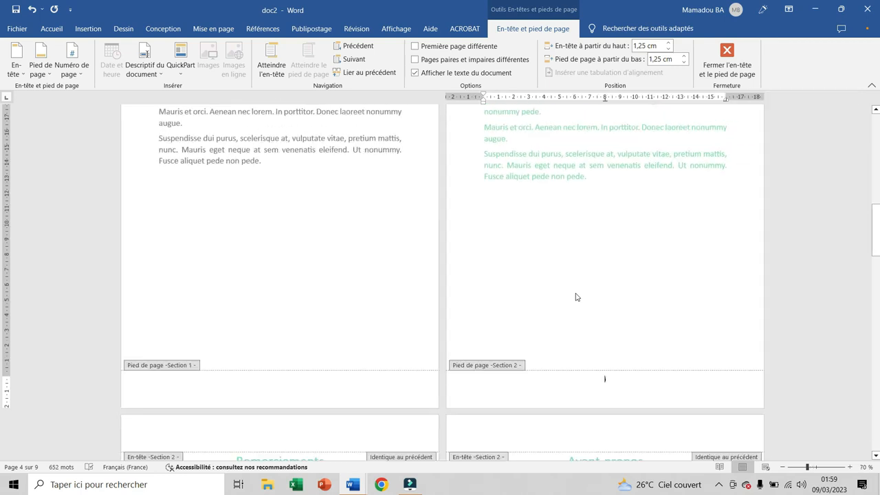
pyautogui.scroll(-3, 576, 297)
pyautogui.scroll(-2, 639, 302)
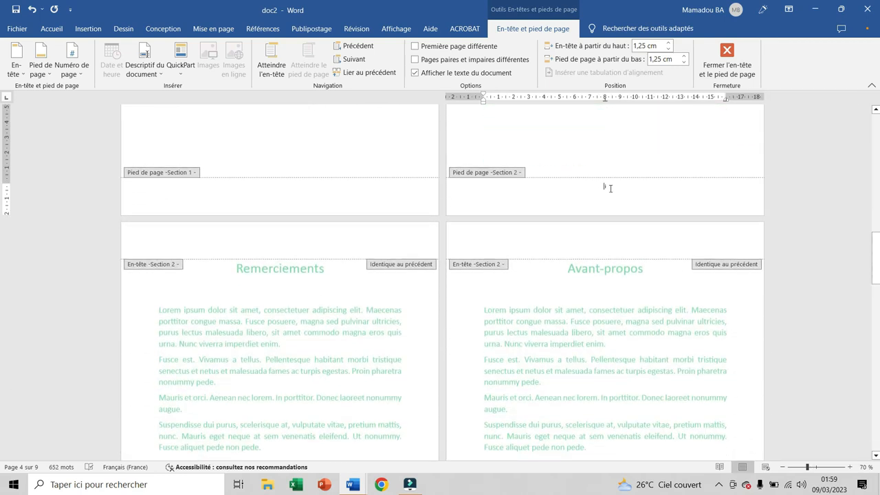
pyautogui.scroll(5, 609, 187)
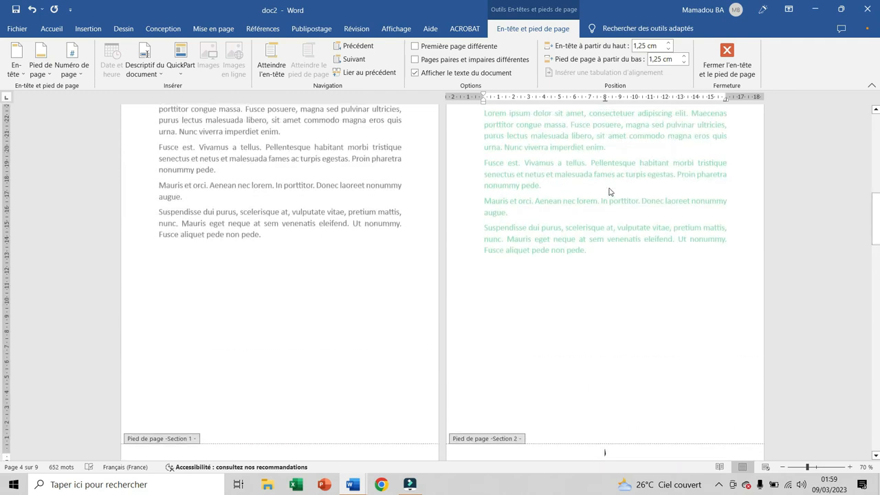
pyautogui.scroll(-13, 409, 326)
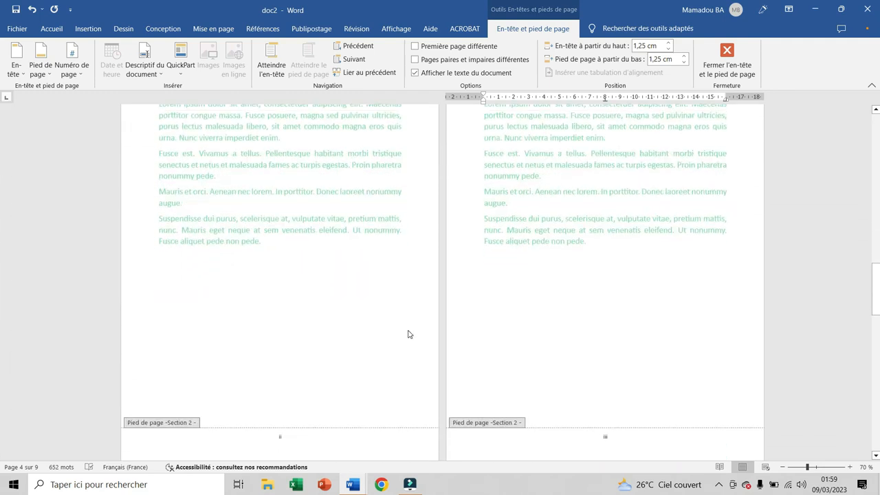
pyautogui.scroll(-1, 404, 340)
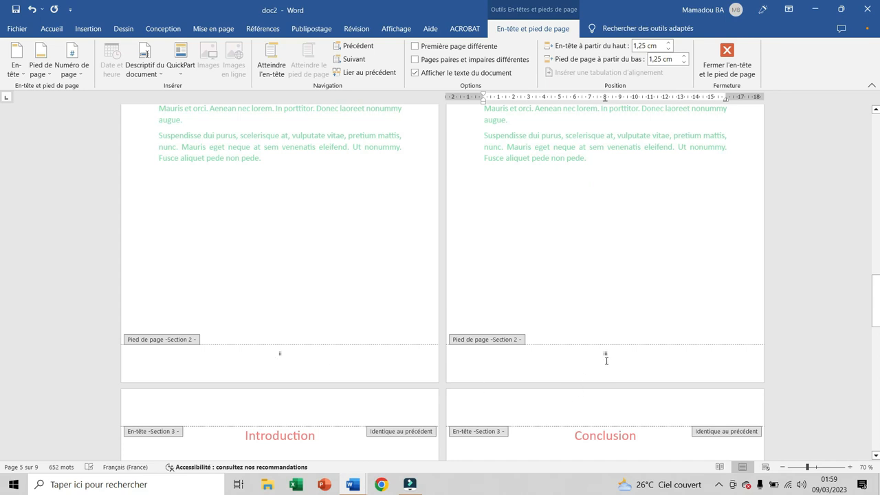
# Turn off the section 3 footer's link to the previous section (Lier au précédent) on the Introduction page.
pyautogui.scroll(-13, 245, 369)
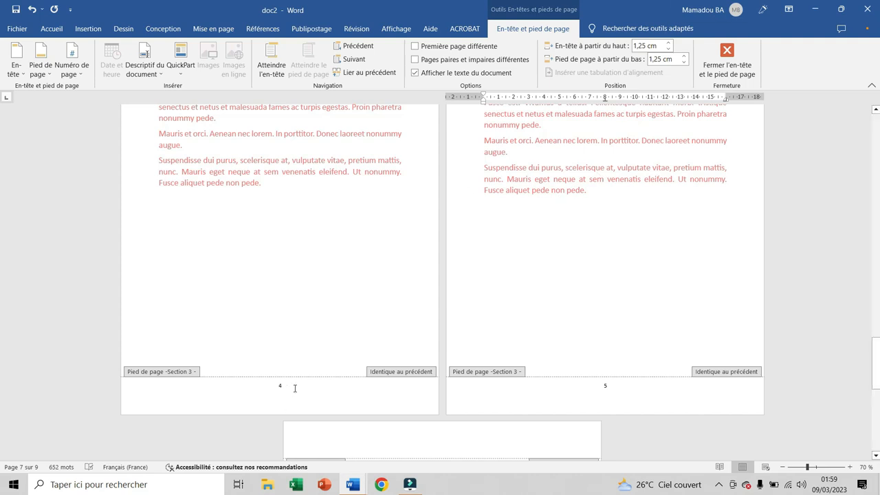
pyautogui.click(293, 384)
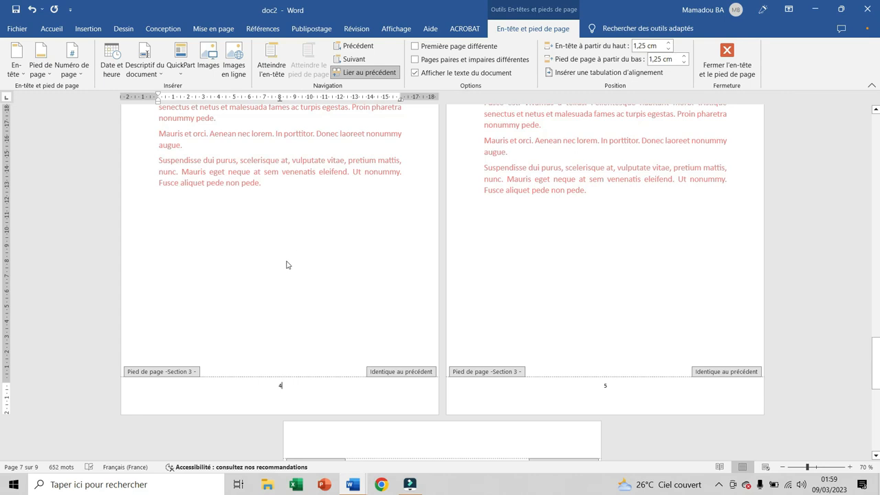
pyautogui.click(358, 73)
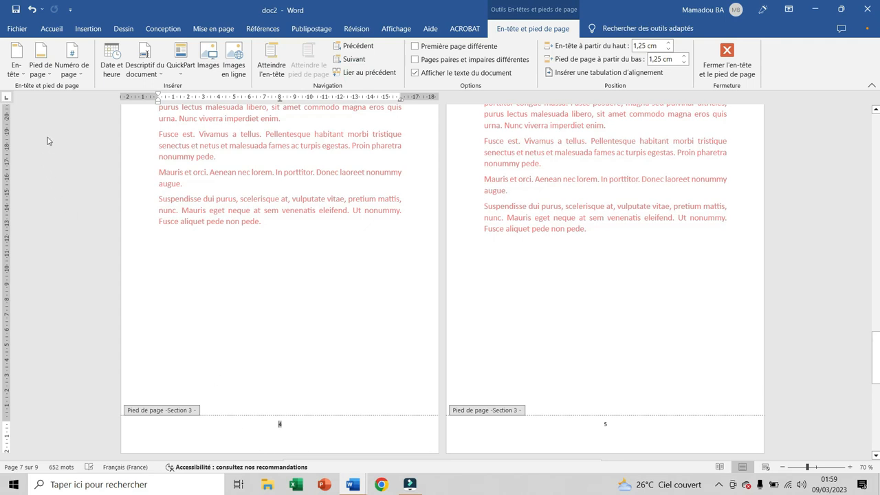
# Set the section 3 page numbers to the 1, 2, 3, … format starting at 1, and close footer editing.
pyautogui.click(75, 77)
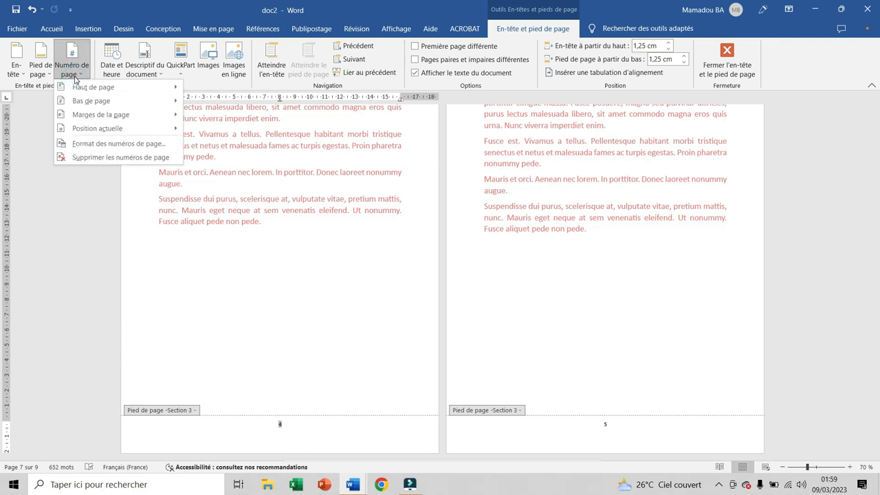
pyautogui.click(117, 144)
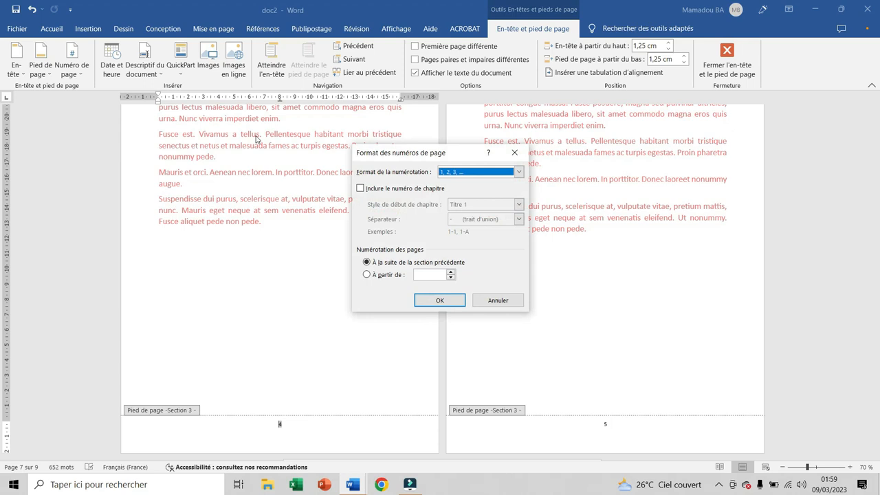
pyautogui.click(520, 172)
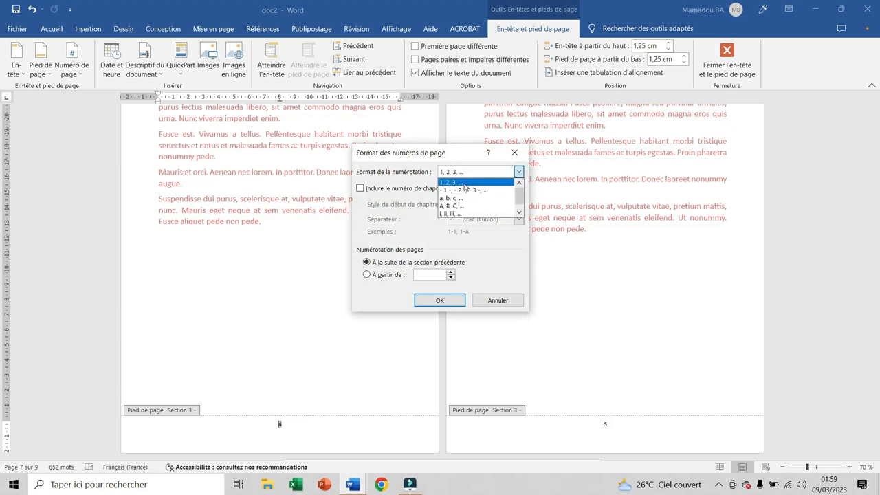
pyautogui.click(465, 183)
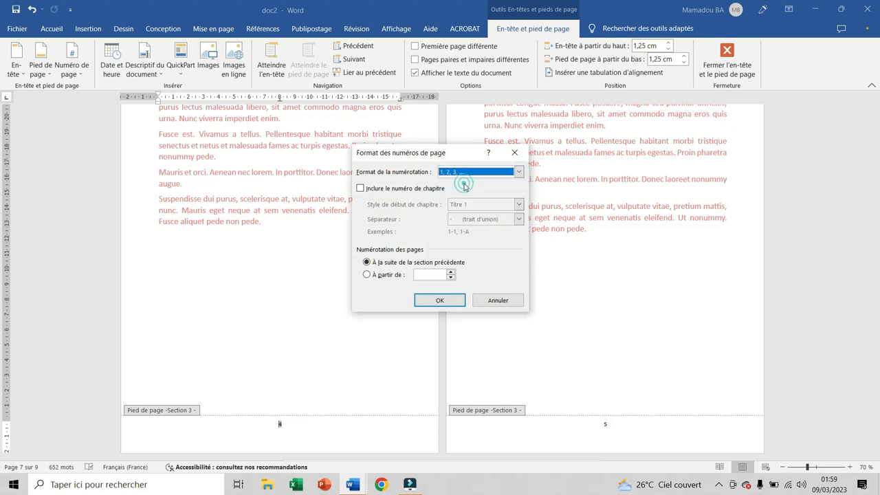
pyautogui.click(366, 275)
pyautogui.click(418, 273)
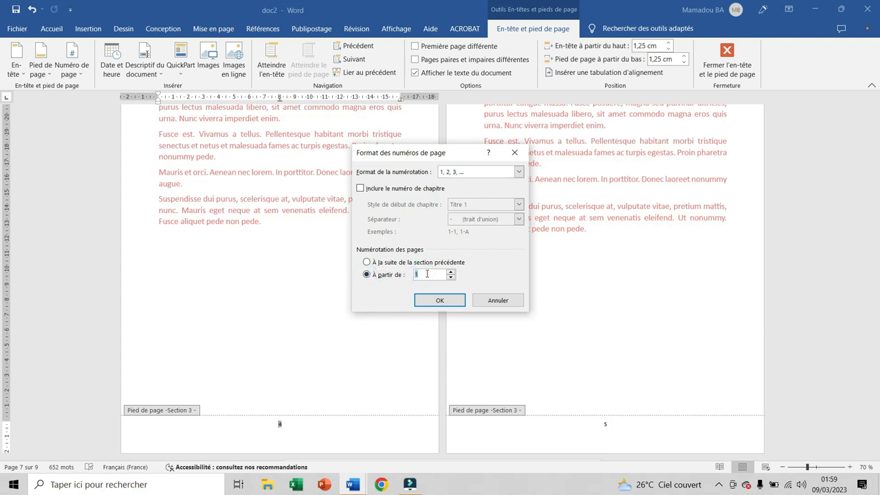
pyautogui.click(438, 302)
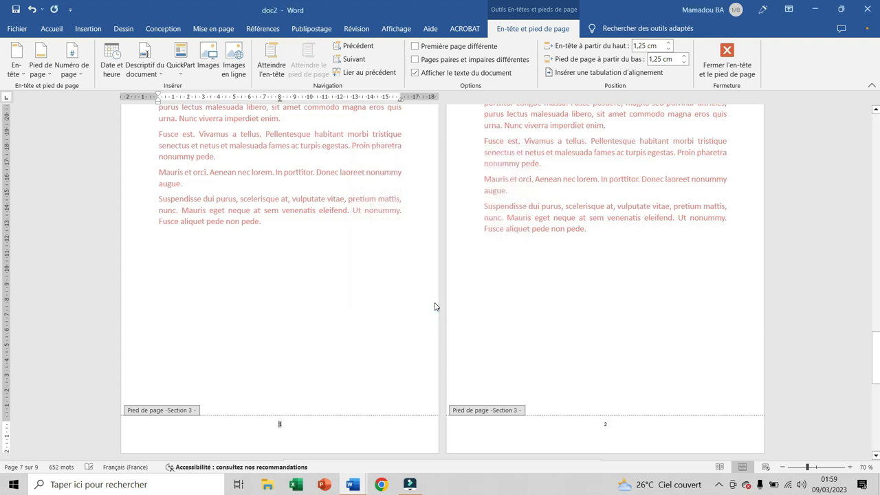
pyautogui.click(727, 60)
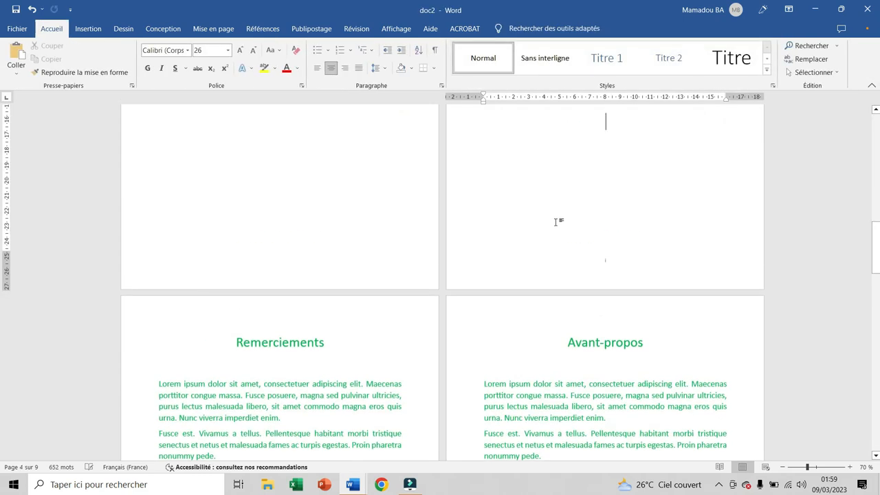
# Review the page numbering of doc2 across its three parts, from the Page de garde pages to Bibliographie.
pyautogui.scroll(-8, 557, 221)
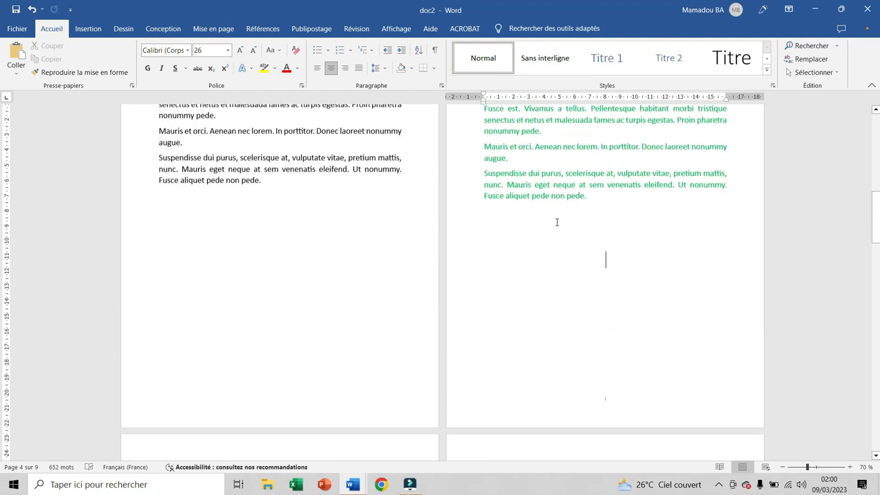
pyautogui.scroll(5, 557, 222)
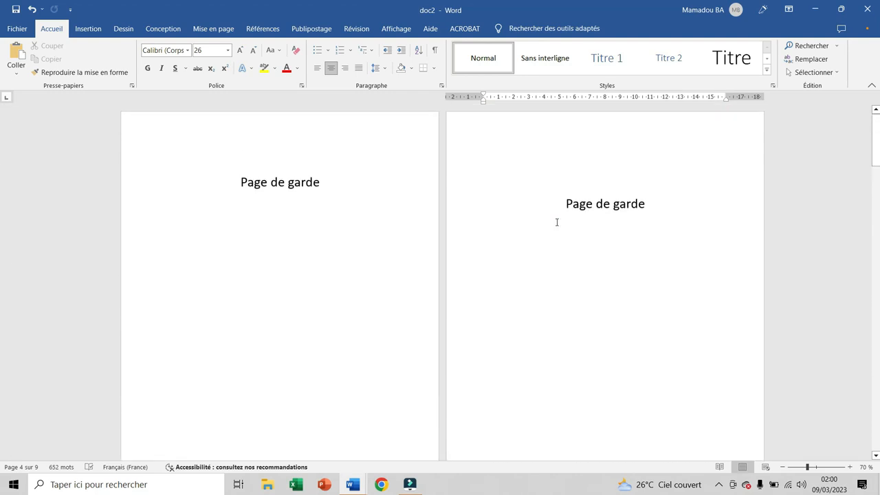
pyautogui.scroll(-5, 557, 221)
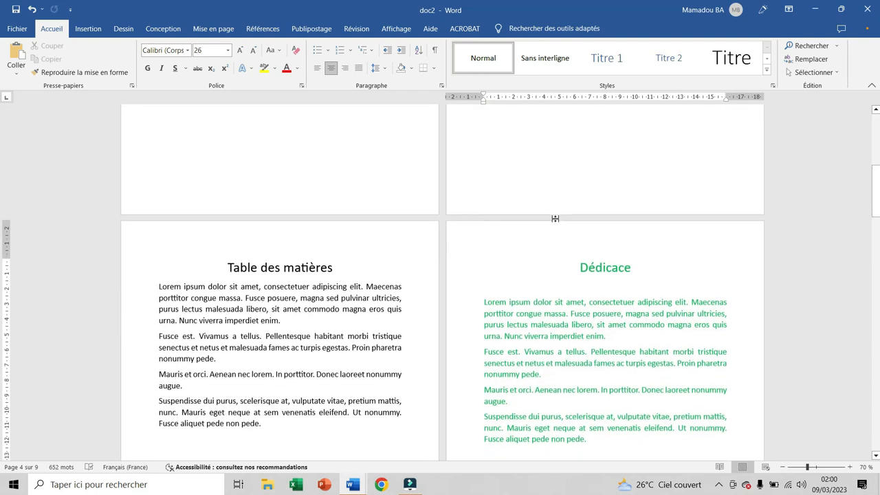
pyautogui.scroll(-4, 535, 219)
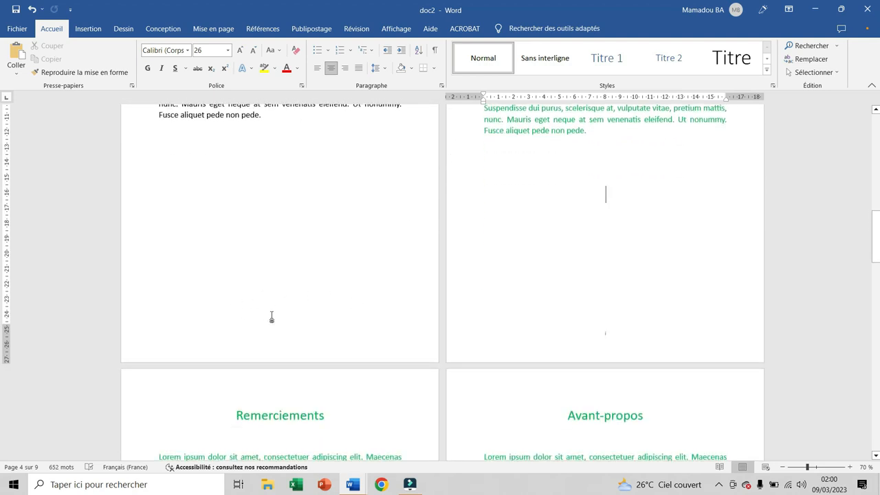
pyautogui.scroll(-2, 664, 335)
pyautogui.scroll(4, 664, 334)
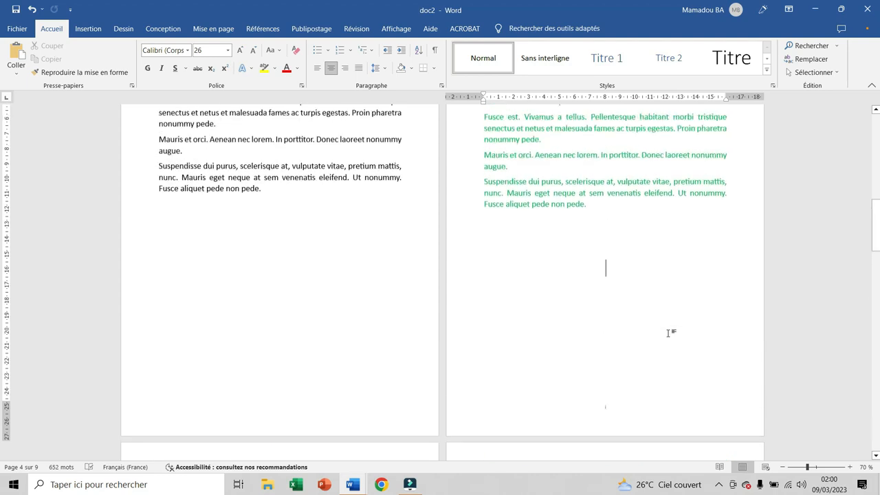
pyautogui.scroll(-3, 612, 413)
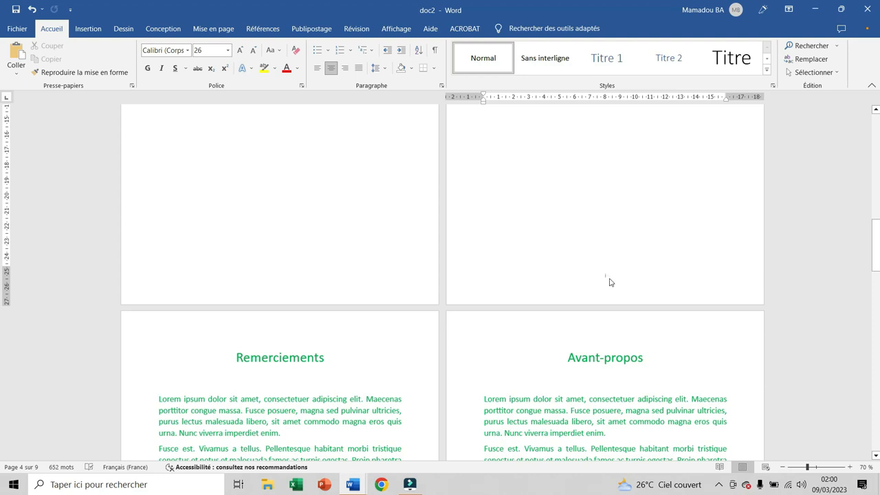
pyautogui.scroll(-7, 612, 282)
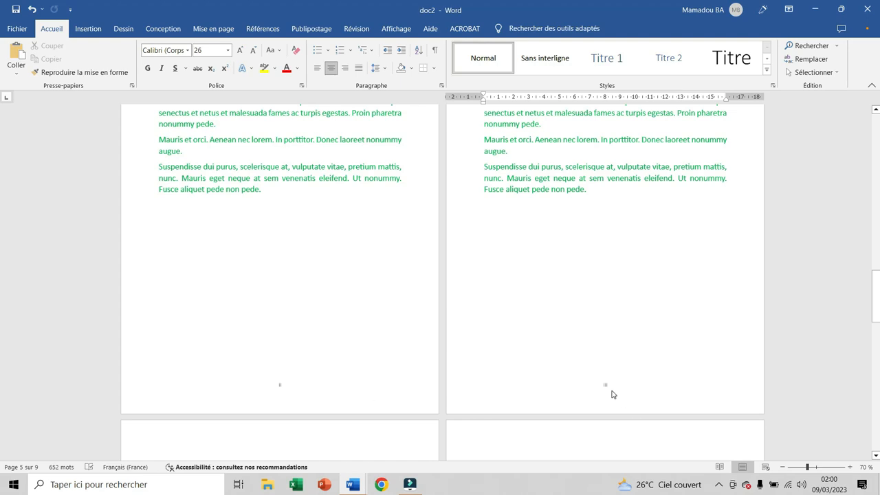
pyautogui.scroll(-7, 470, 355)
pyautogui.scroll(-3, 385, 322)
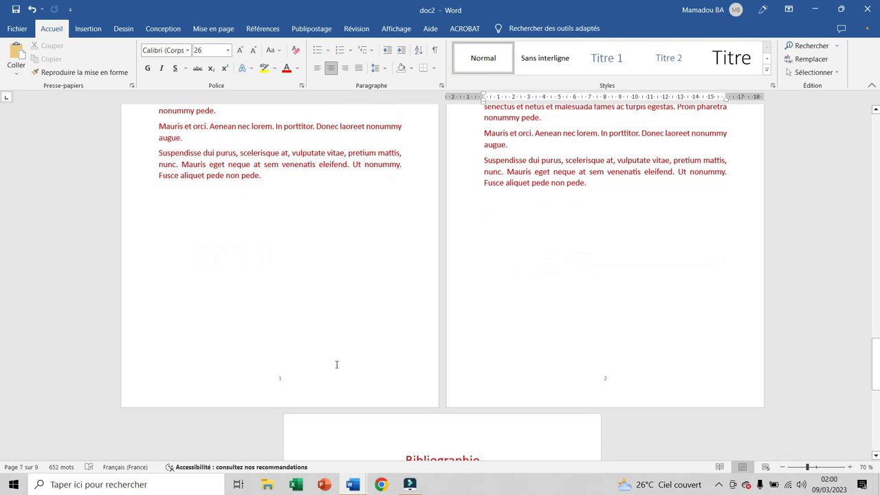
pyautogui.scroll(-9, 336, 364)
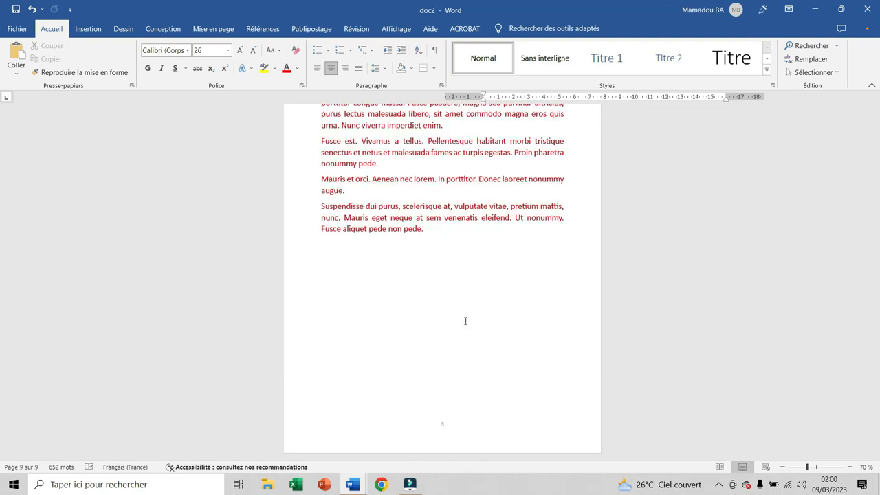